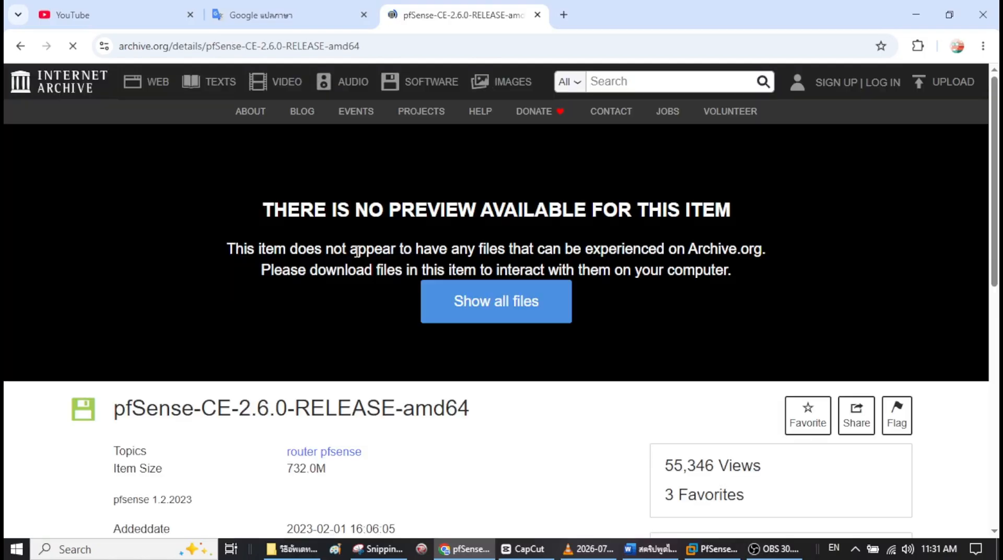
- Download the pfSense-CE-2.6.0-RELEASE-amd64 ISO image and start VMware's New Virtual Machine wizard
{"action": "scroll", "coordinate": [132, 267], "scroll_direction": "down", "scroll_amount": 3}
{"action": "left_click_drag", "start_coordinate": [114, 267], "coordinate": [522, 269]}
{"action": "scroll", "coordinate": [506, 379], "scroll_direction": "down", "scroll_amount": 3}
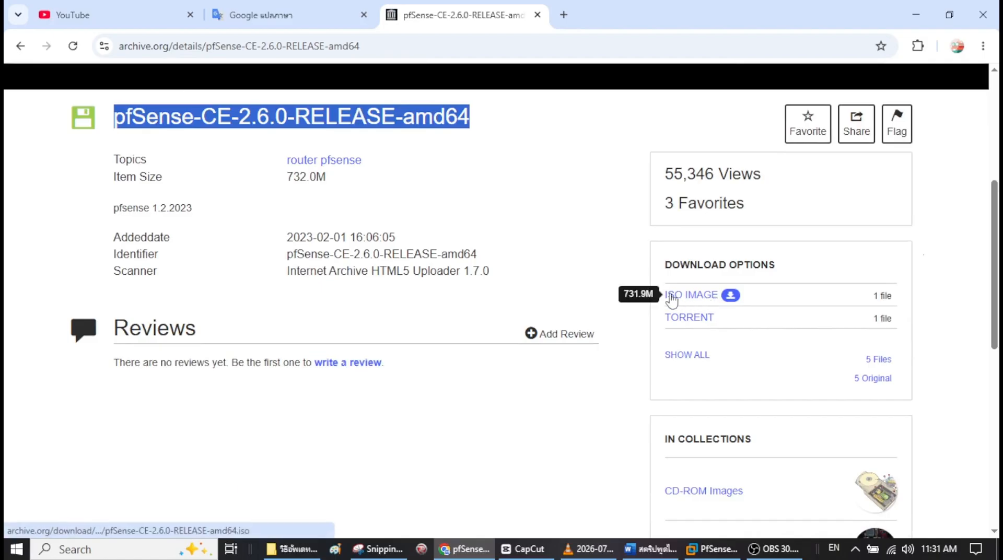
{"action": "left_click", "coordinate": [729, 296]}
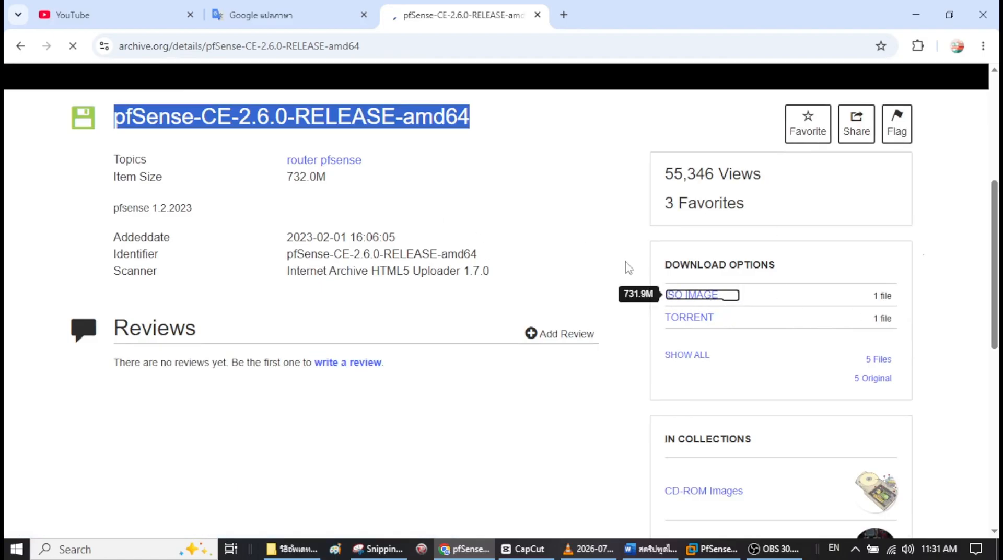
{"action": "left_click", "coordinate": [930, 46]}
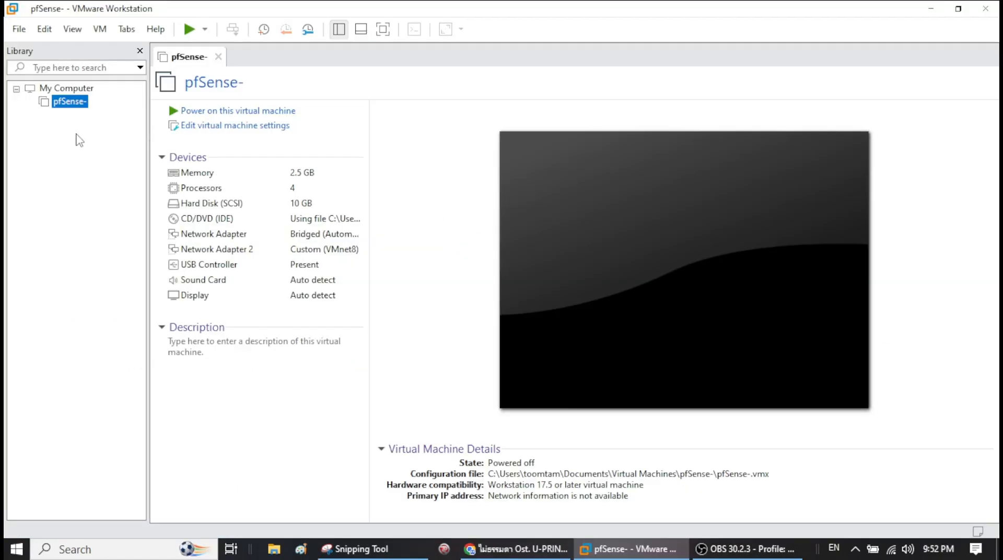
{"action": "right_click", "coordinate": [78, 137]}
{"action": "left_click", "coordinate": [126, 142]}
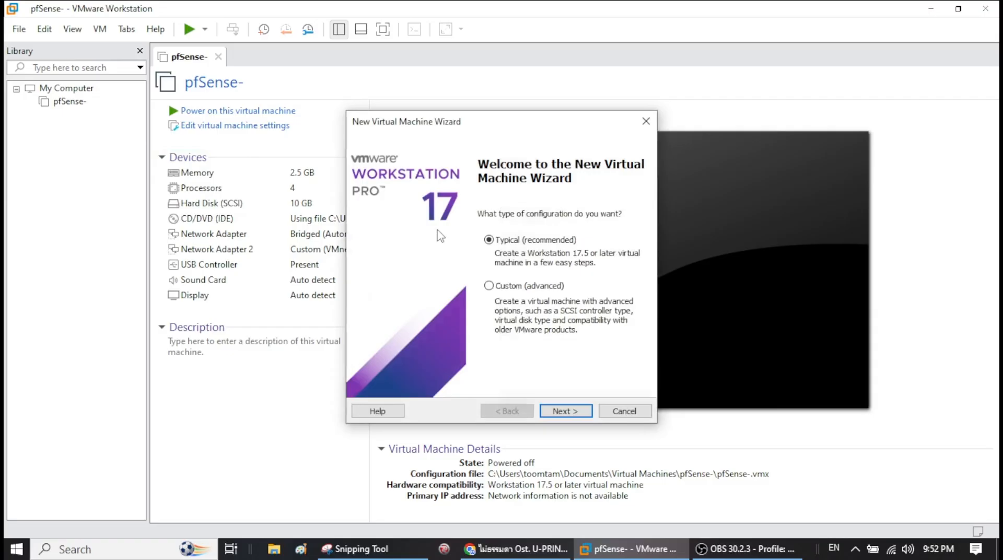
- Create a Typical VM from the pfSense-CE-2.6.0-RELEASE-amd64 ISO with a 10 GB disk
{"action": "left_click", "coordinate": [566, 411]}
{"action": "left_click", "coordinate": [619, 289]}
{"action": "left_click", "coordinate": [745, 135]}
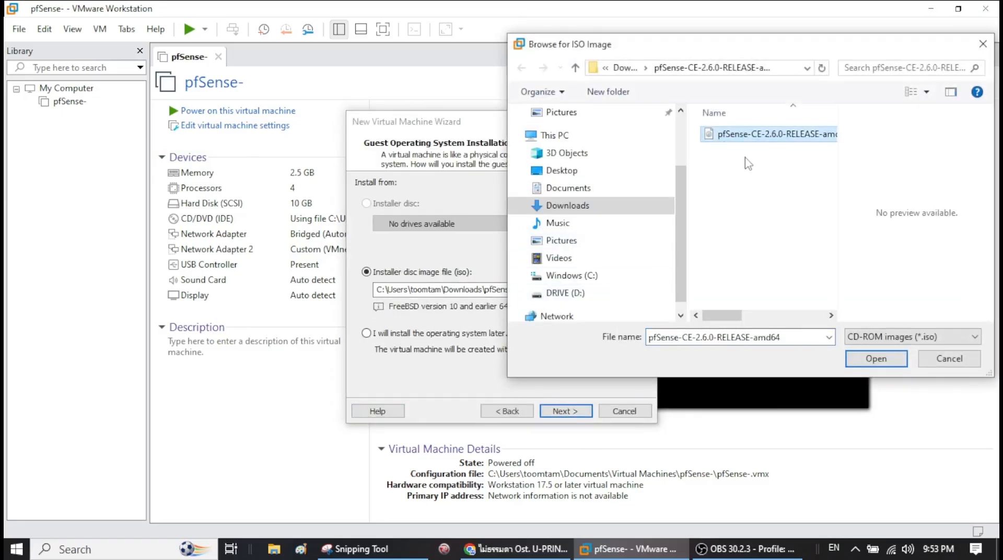
{"action": "left_click", "coordinate": [876, 360]}
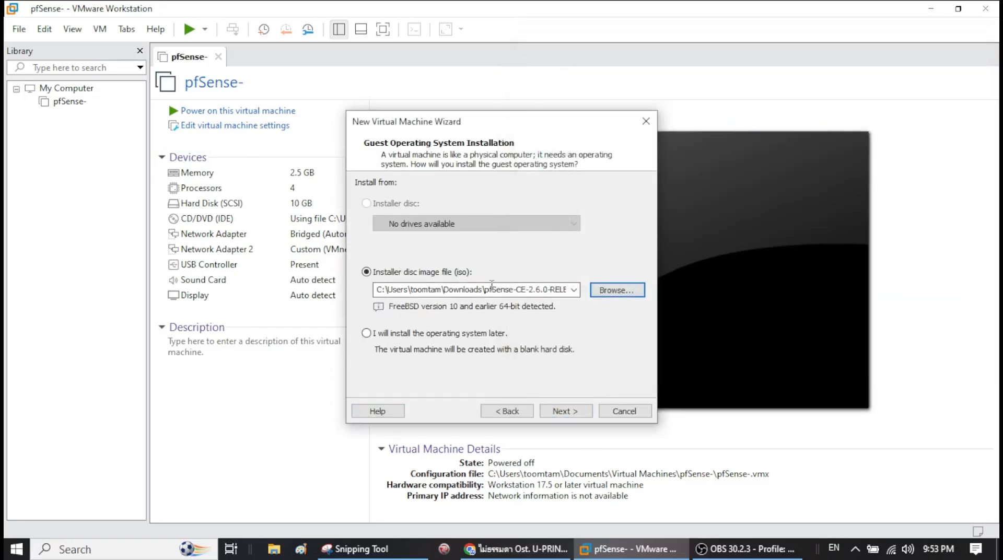
{"action": "key", "text": "Return"}
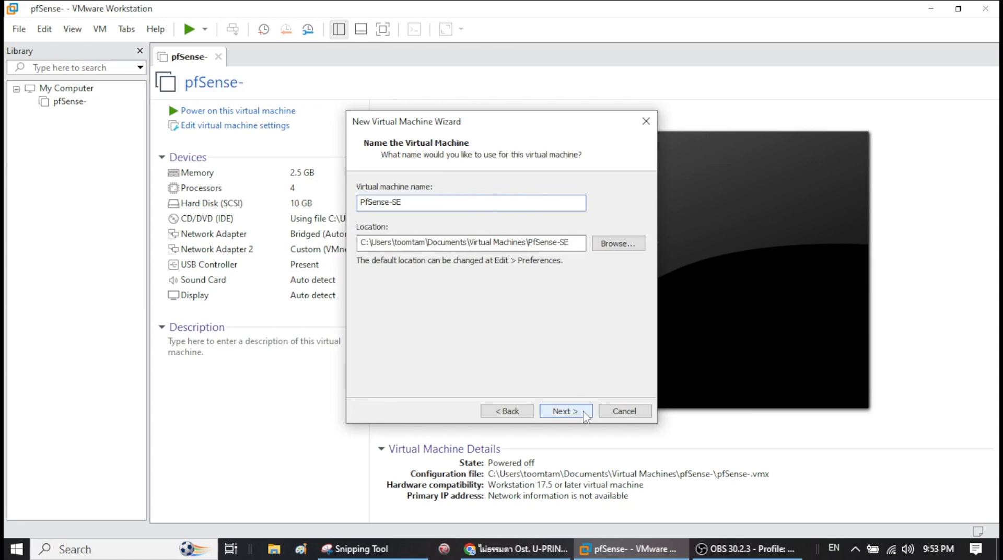
{"action": "left_click", "coordinate": [580, 409]}
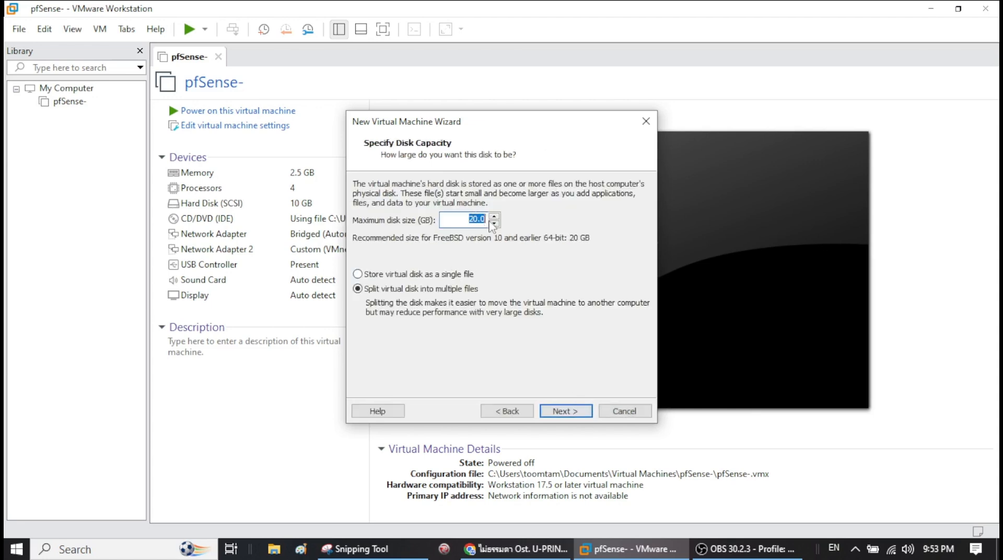
{"action": "type", "text": "10"}
{"action": "left_click", "coordinate": [558, 412]}
- Give the VM 3.3 GB of memory and 2 processors with 2 cores each
{"action": "left_click", "coordinate": [418, 330]}
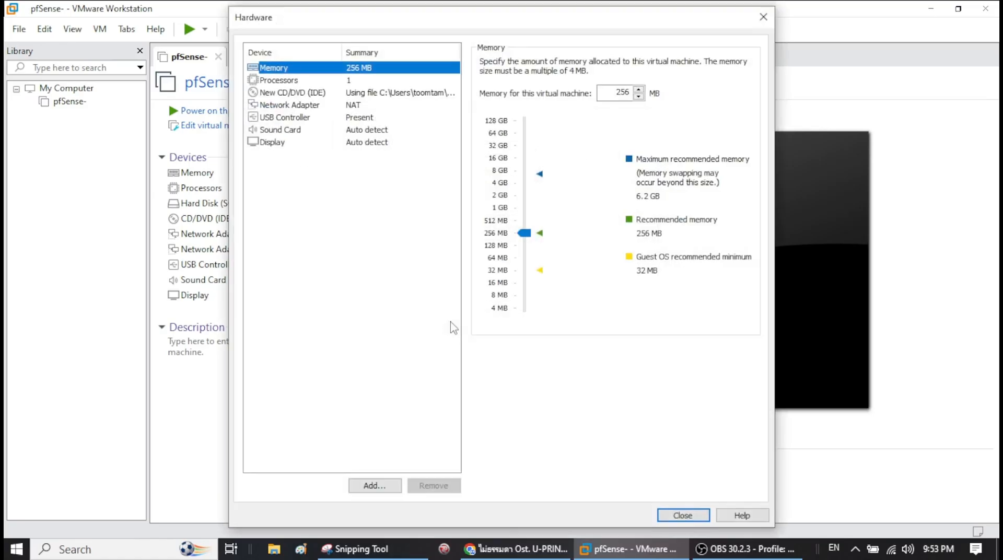
{"action": "left_click_drag", "start_coordinate": [531, 236], "coordinate": [527, 188]}
{"action": "left_click", "coordinate": [278, 80]}
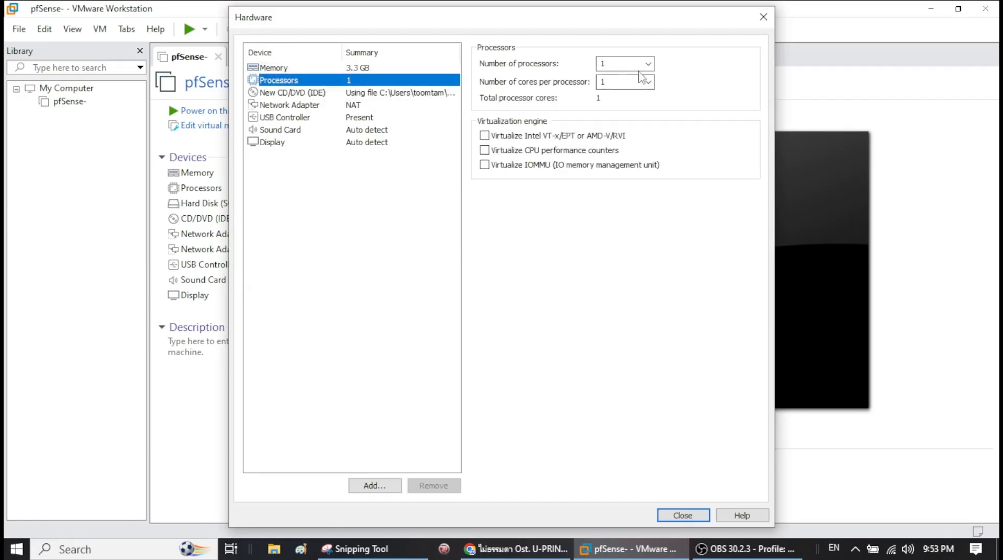
{"action": "left_click", "coordinate": [647, 63]}
{"action": "left_click", "coordinate": [606, 87]}
{"action": "left_click", "coordinate": [648, 82]}
{"action": "left_click", "coordinate": [618, 107]}
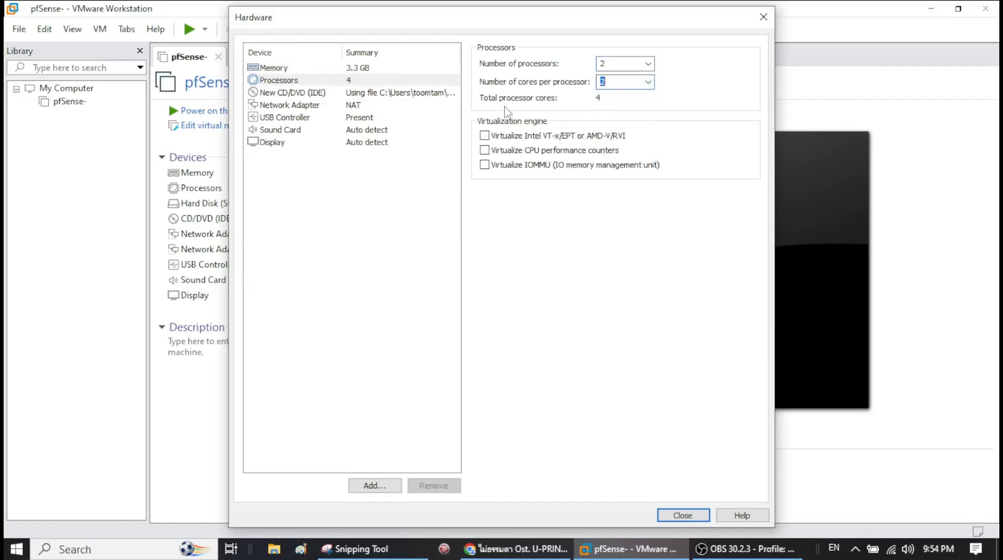
- Add a second network adapter to the VM
{"action": "left_click", "coordinate": [361, 106]}
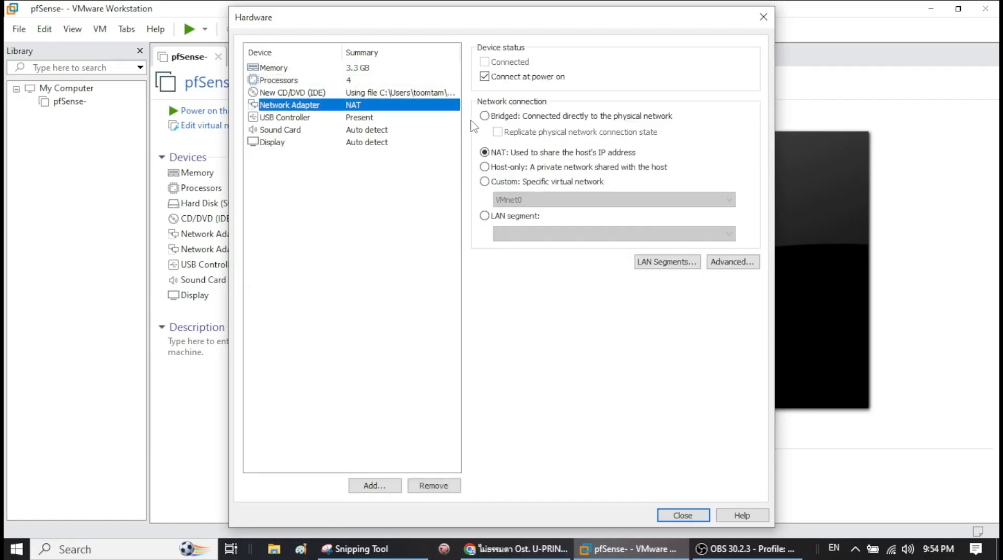
{"action": "left_click", "coordinate": [374, 485]}
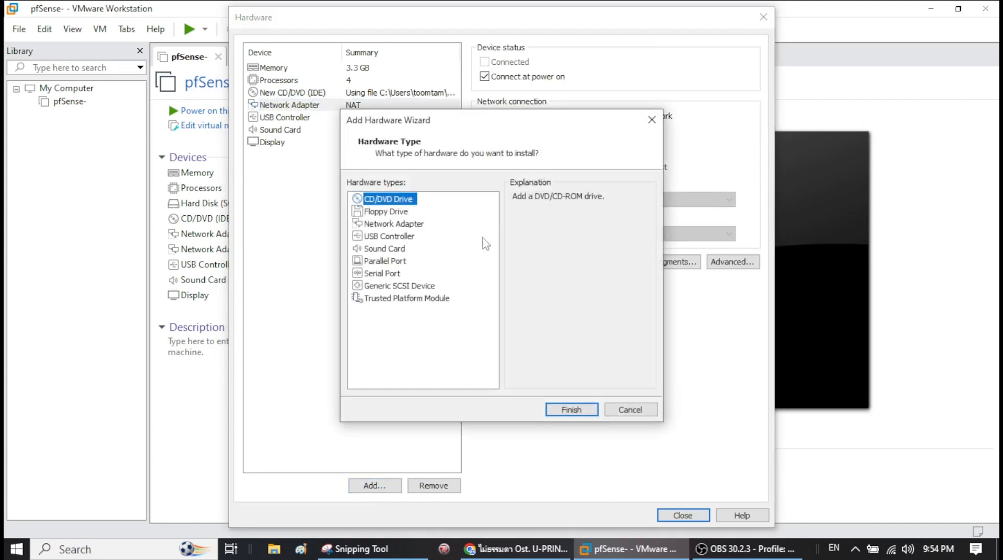
{"action": "left_click_drag", "start_coordinate": [461, 124], "coordinate": [572, 116]}
{"action": "left_click", "coordinate": [526, 216]}
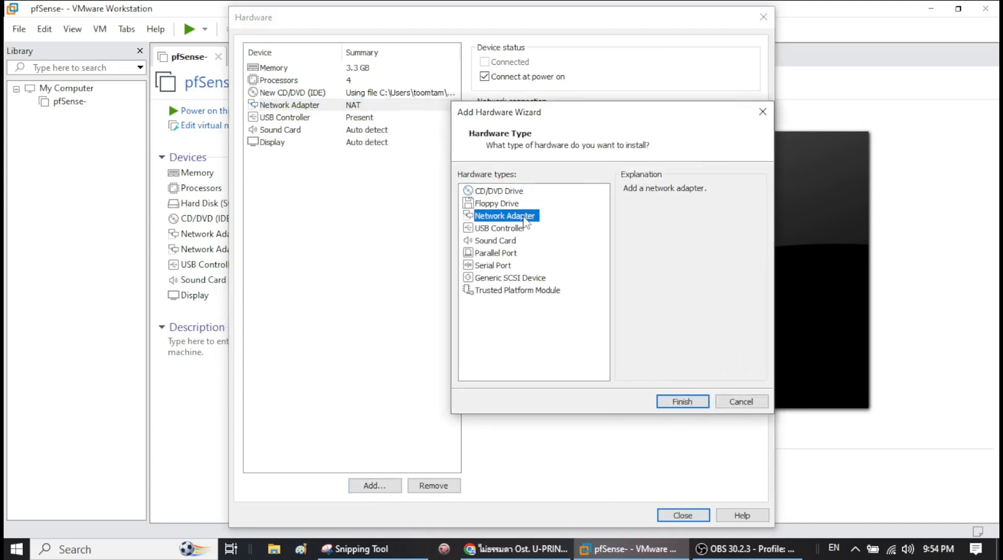
{"action": "left_click", "coordinate": [691, 402]}
- Bridge the first network adapter and attach adapter 2 to custom VMnet8 (Host-only)
{"action": "left_click", "coordinate": [325, 107]}
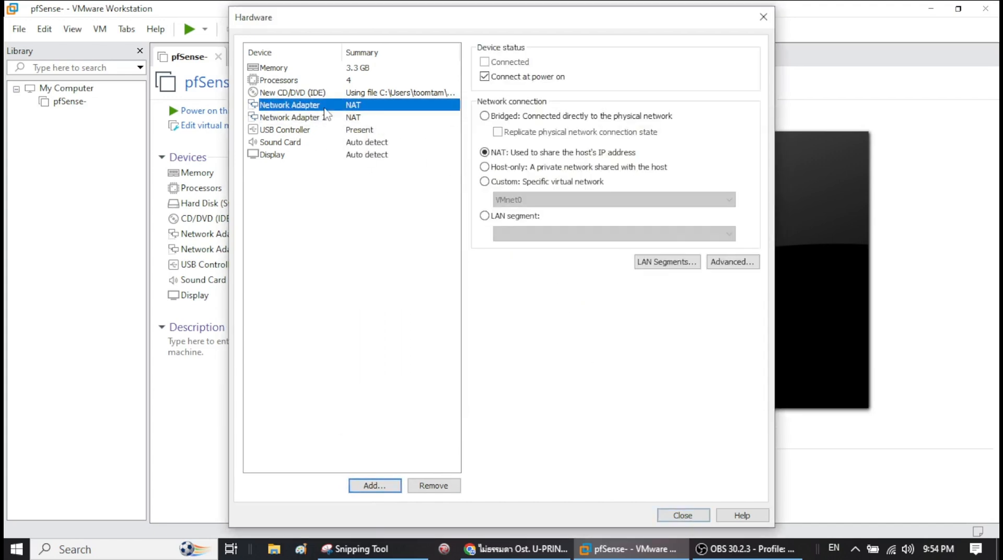
{"action": "left_click", "coordinate": [316, 119]}
{"action": "left_click", "coordinate": [317, 106]}
{"action": "left_click", "coordinate": [316, 118]}
{"action": "left_click", "coordinate": [324, 107]}
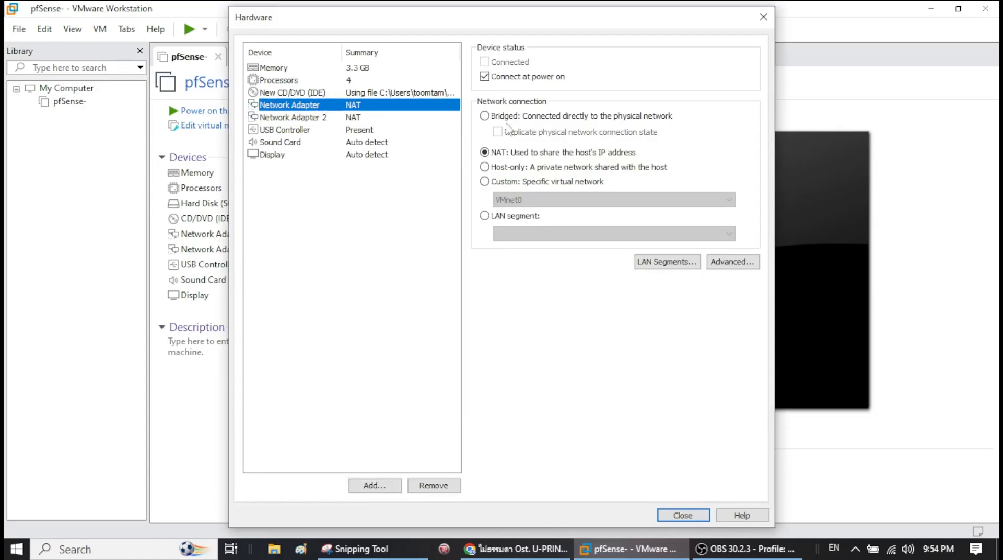
{"action": "left_click", "coordinate": [484, 116]}
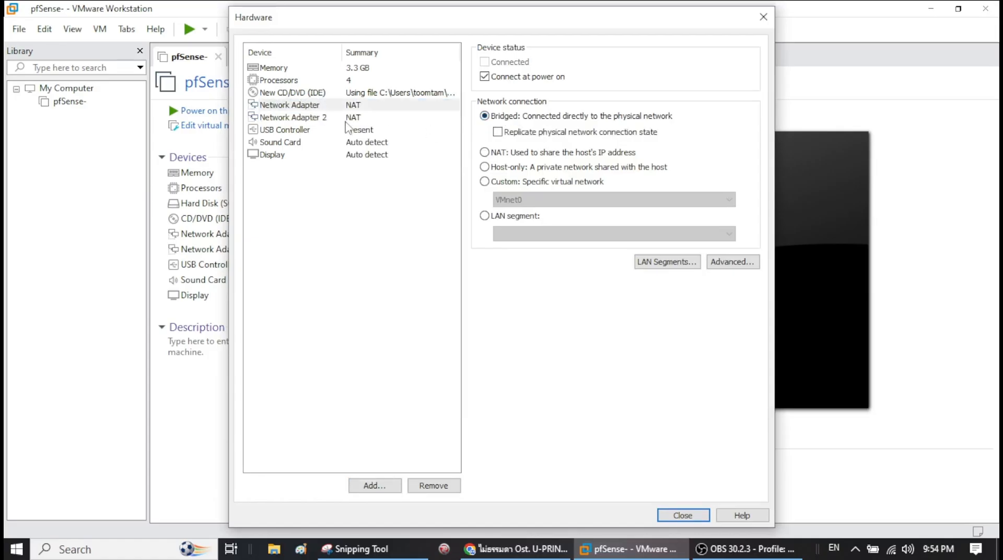
{"action": "left_click", "coordinate": [347, 119]}
{"action": "left_click", "coordinate": [484, 181]}
{"action": "left_click", "coordinate": [522, 199]}
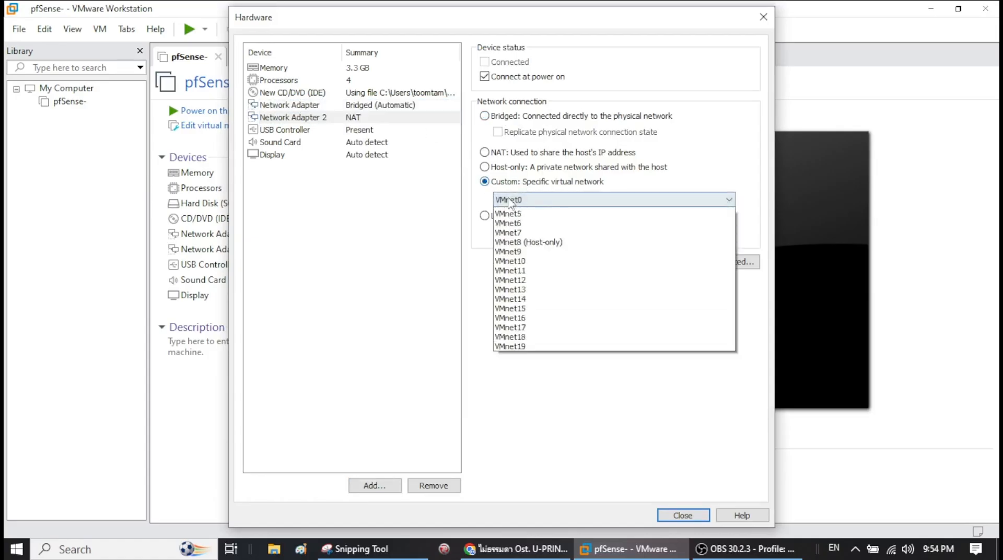
{"action": "left_click", "coordinate": [546, 289]}
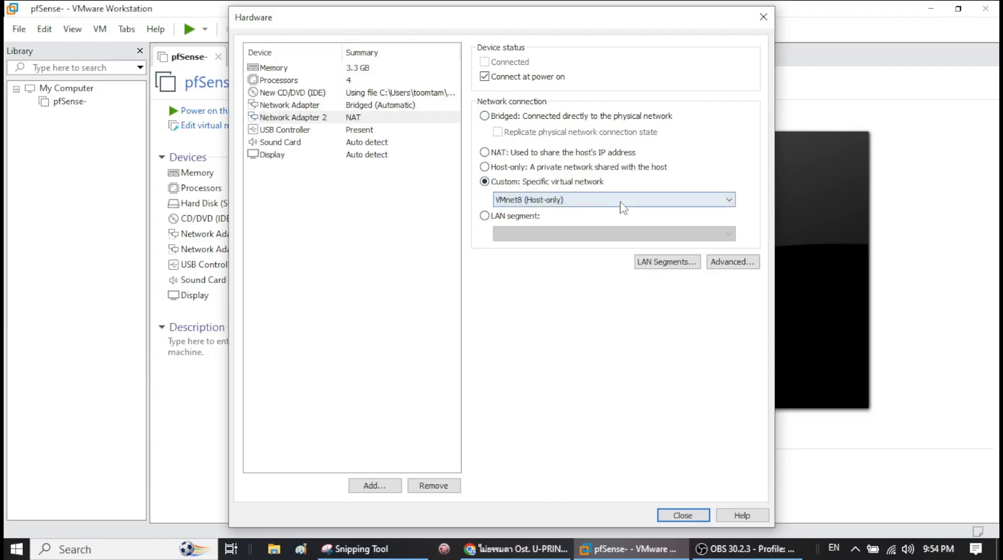
- Finish creating the PfSense-SE VM so it boots the pfSense installer
{"action": "left_click", "coordinate": [682, 516]}
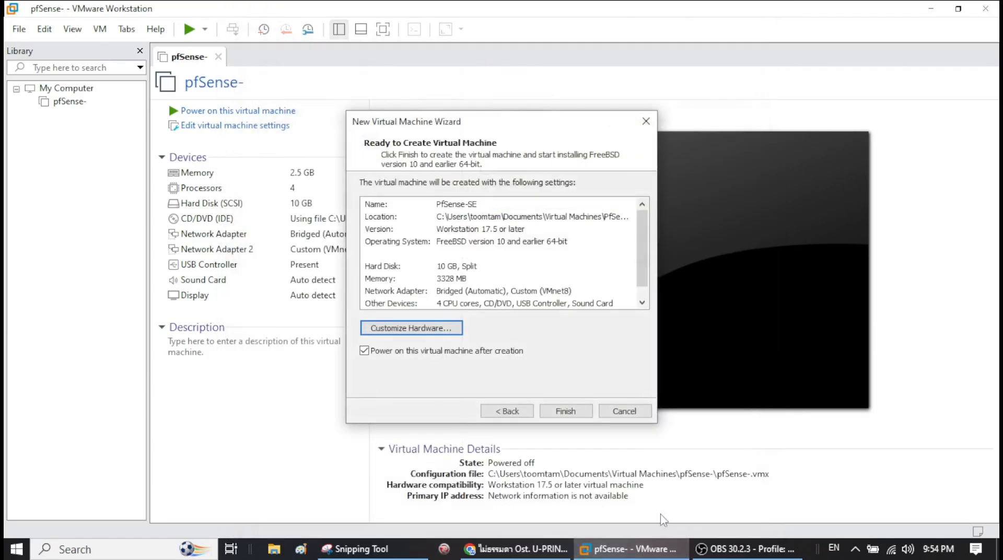
{"action": "left_click", "coordinate": [553, 414]}
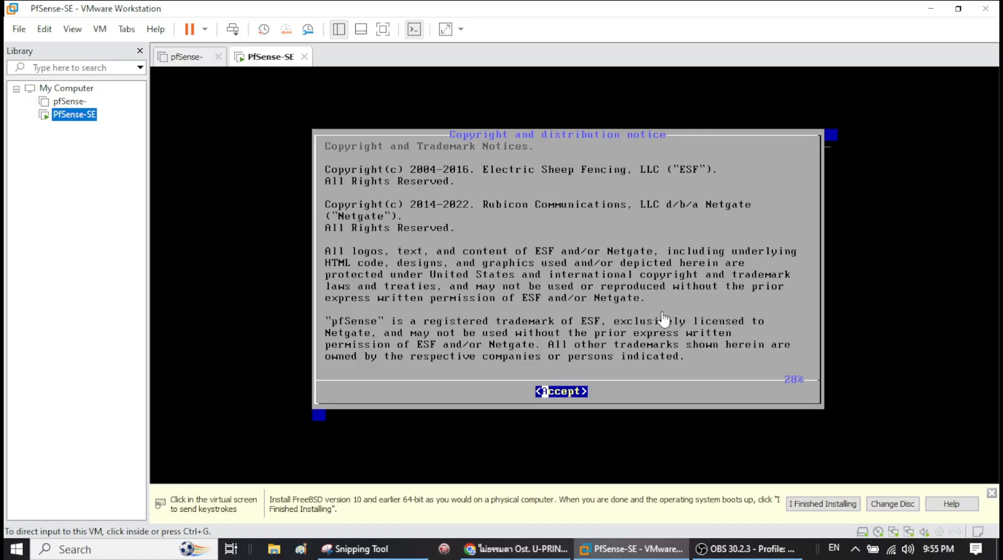
- Install pfSense with the default keymap and Auto (UFS) BIOS partitioning, skipping manual configuration
{"action": "left_click", "coordinate": [663, 318]}
{"action": "key", "text": "Return"}
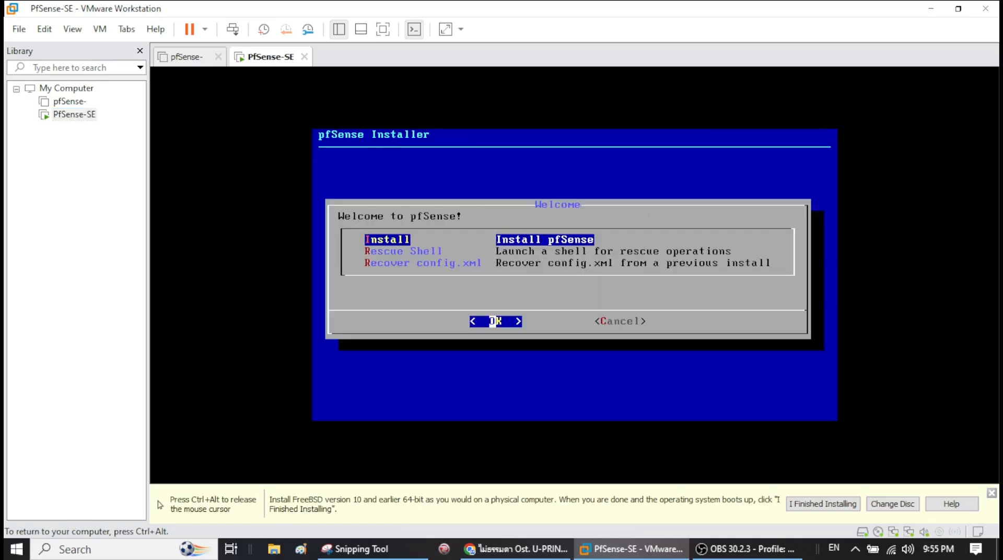
{"action": "key", "text": "Return"}
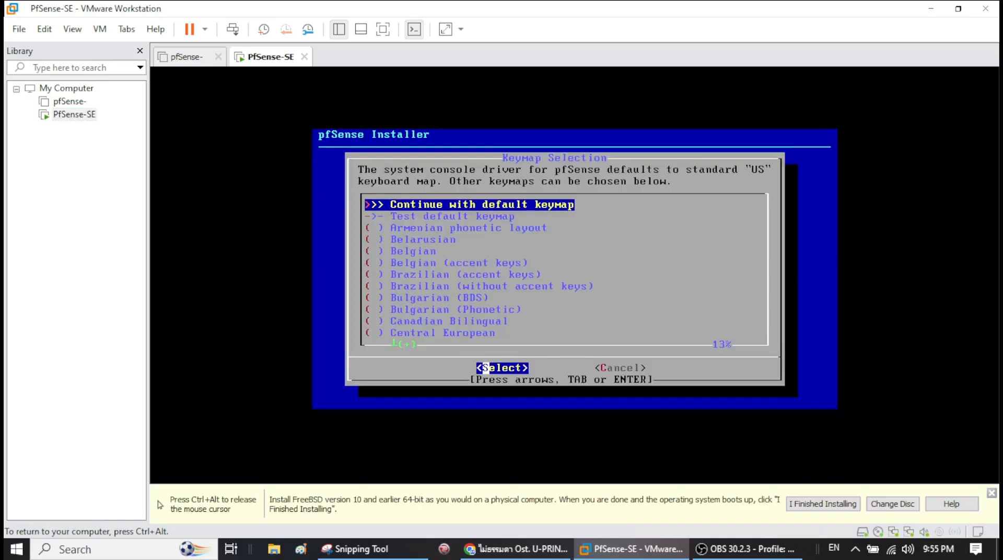
{"action": "key", "text": "Down"}
{"action": "key", "text": "Up"}
{"action": "key", "text": "Return"}
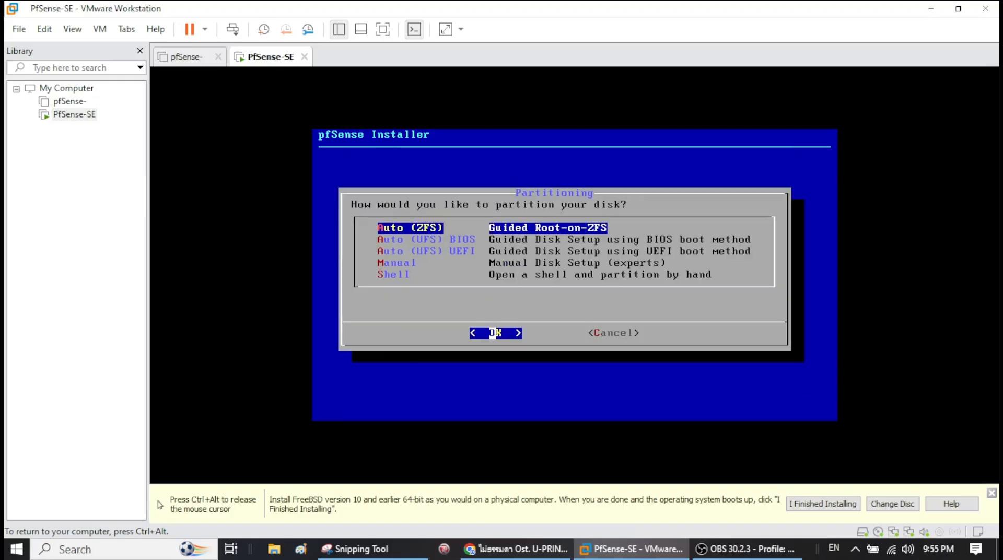
{"action": "key", "text": "Down"}
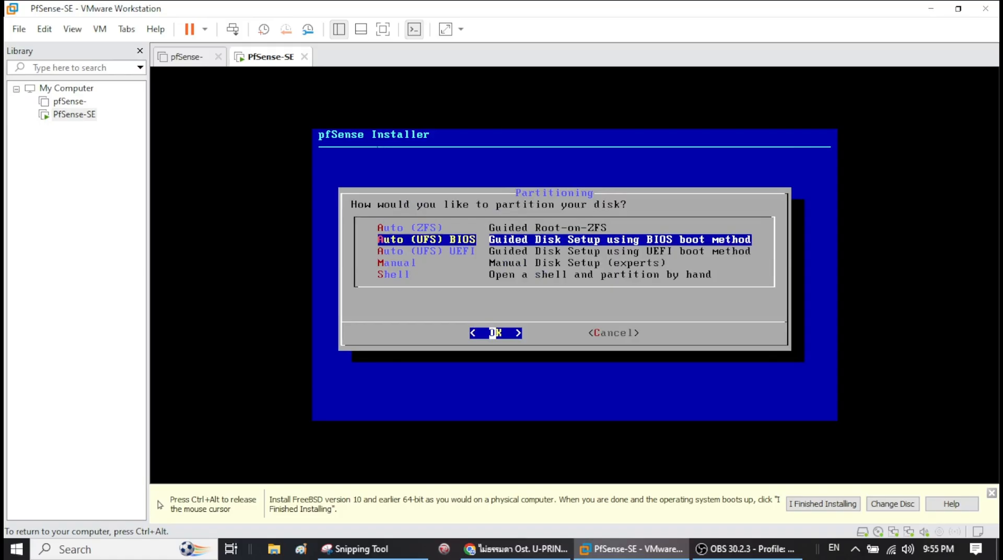
{"action": "key", "text": "Return"}
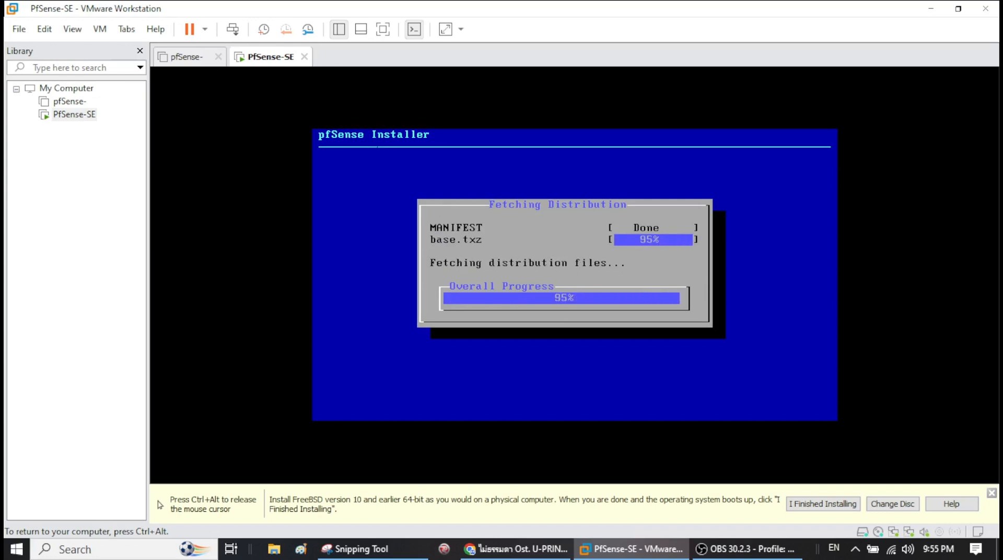
{"action": "key", "text": "Return"}
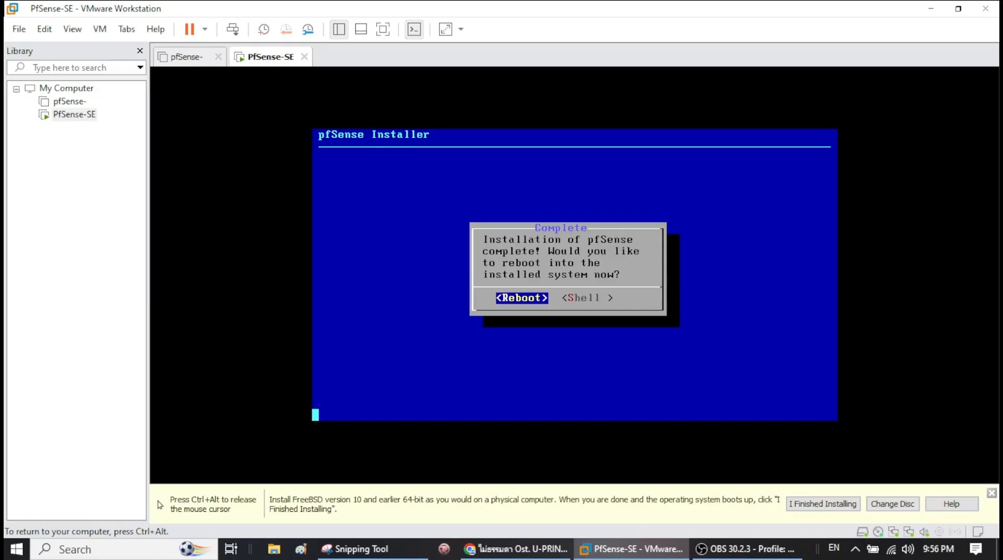
- Reboot into the installed pfSense and release input back to the host
{"action": "key", "text": "Return"}
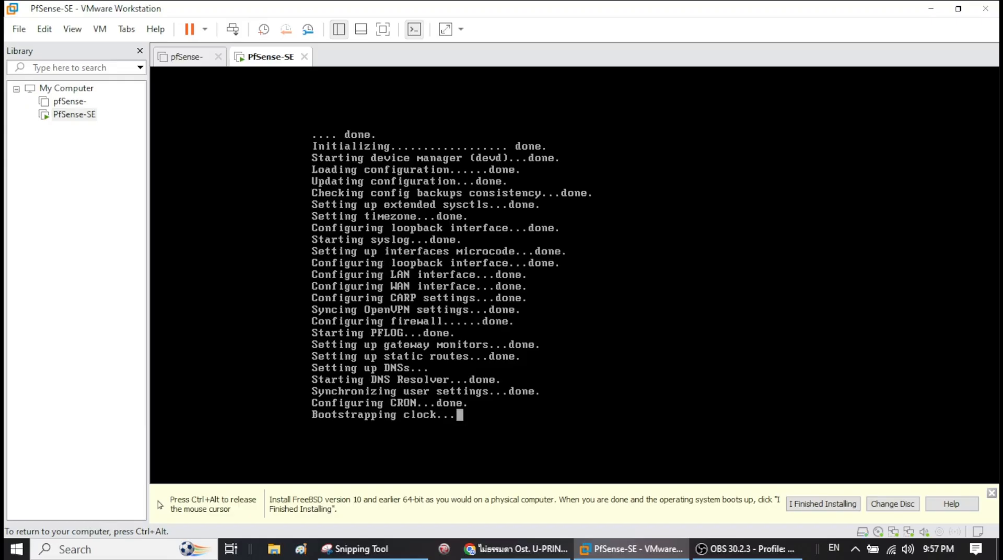
{"action": "key", "text": "ctrl+alt"}
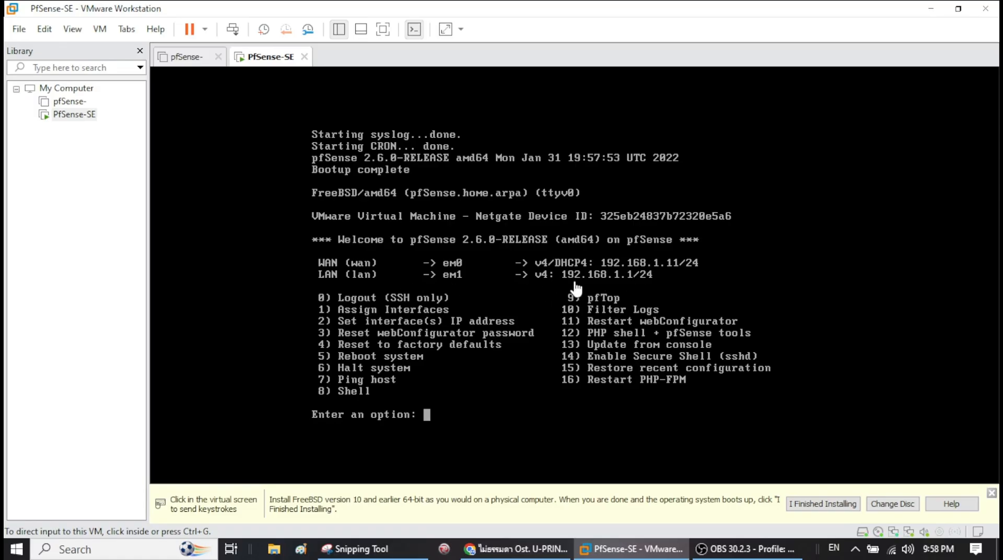
- Use console option 1 to assign em0 as WAN and em1 as LAN with no VLANs
{"action": "left_click", "coordinate": [442, 416]}
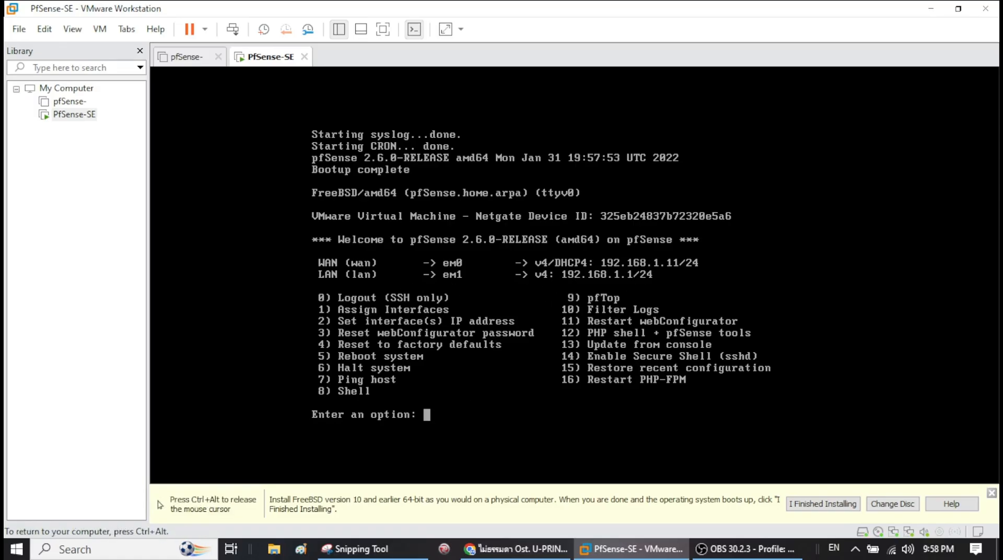
{"action": "type", "text": "1"}
{"action": "key", "text": "Return"}
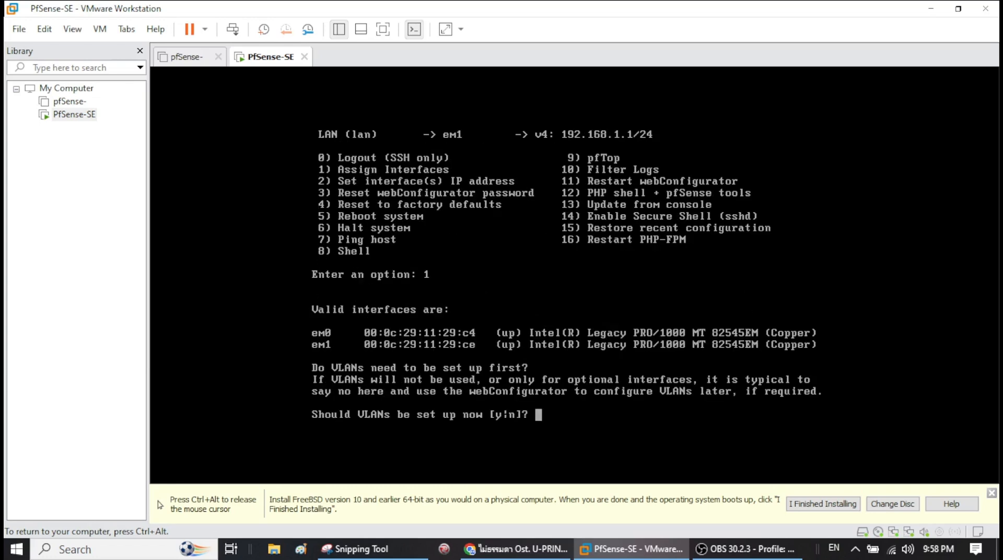
{"action": "type", "text": "n"}
{"action": "key", "text": "Return"}
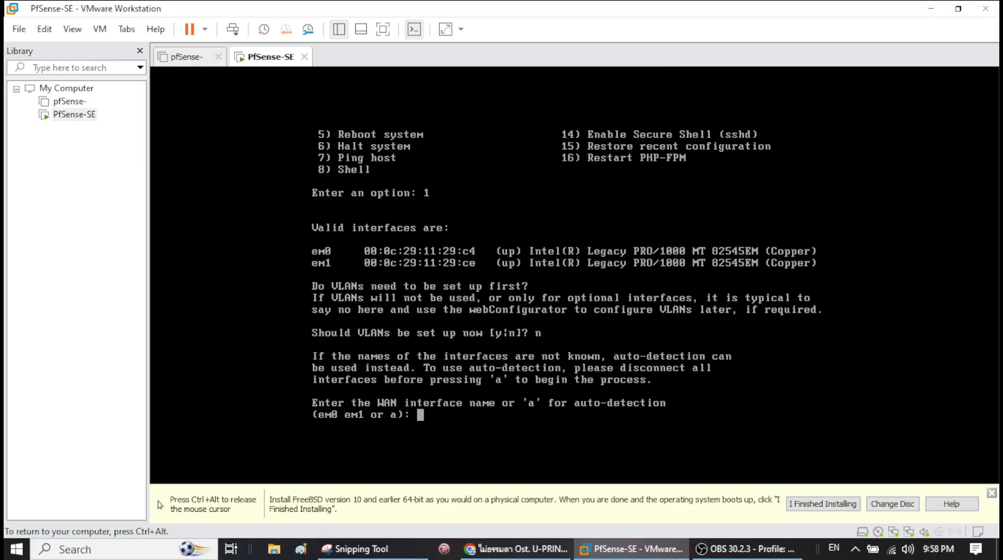
{"action": "type", "text": "em0"}
{"action": "key", "text": "Return"}
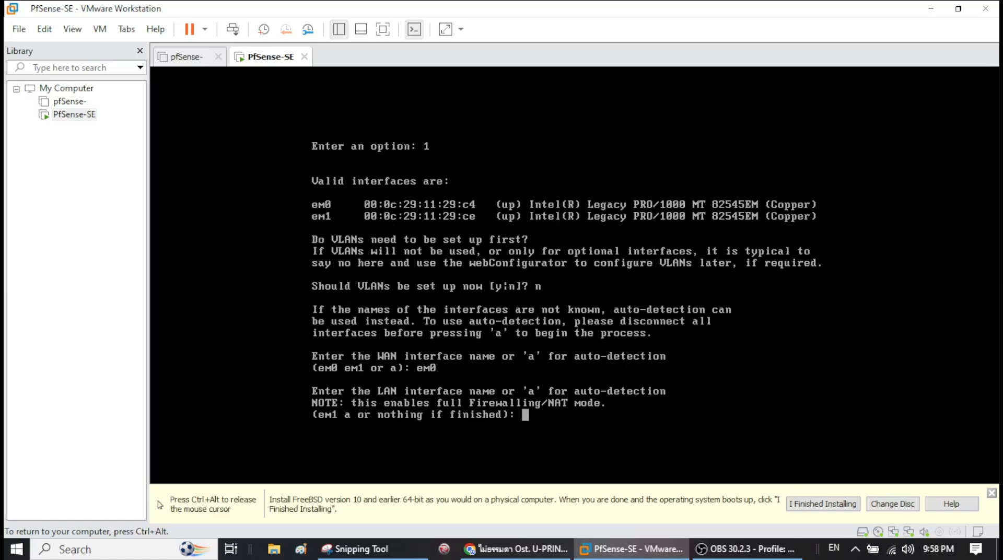
{"action": "type", "text": "em1"}
{"action": "key", "text": "Return"}
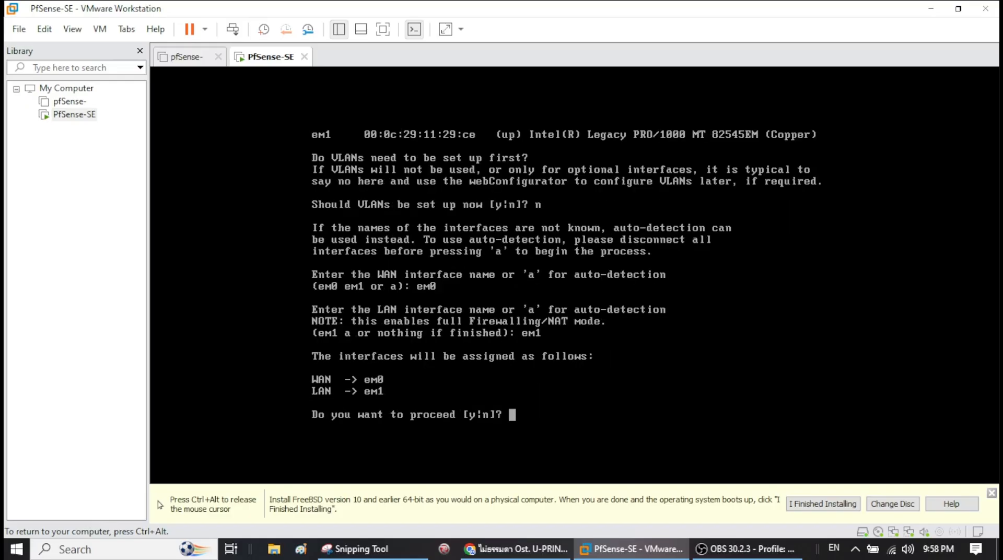
{"action": "type", "text": "y"}
{"action": "key", "text": "Return"}
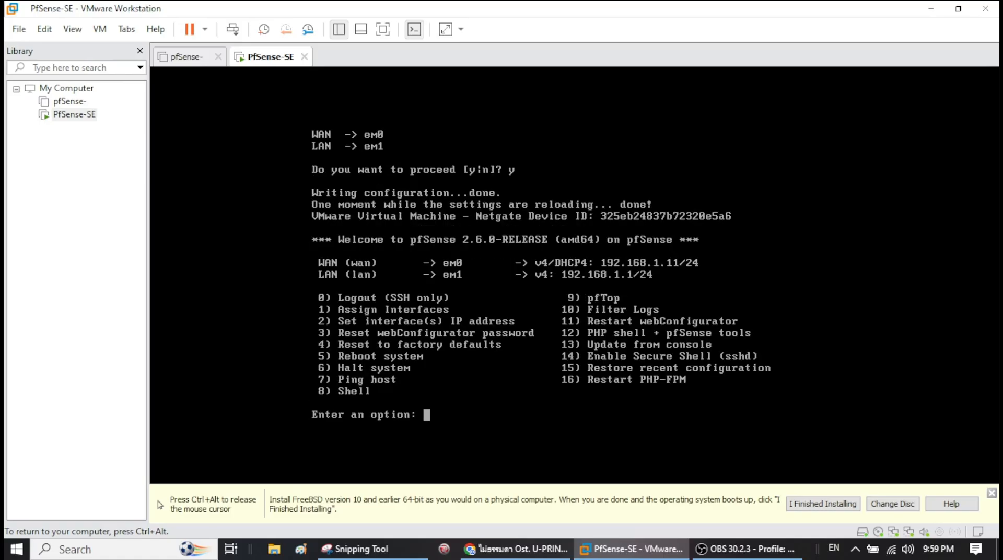
{"action": "type", "text": "2"}
- Set interface 2 (LAN) to 192.168.23.1/24, leaving gateway and IPv6 empty
{"action": "key", "text": "Return"}
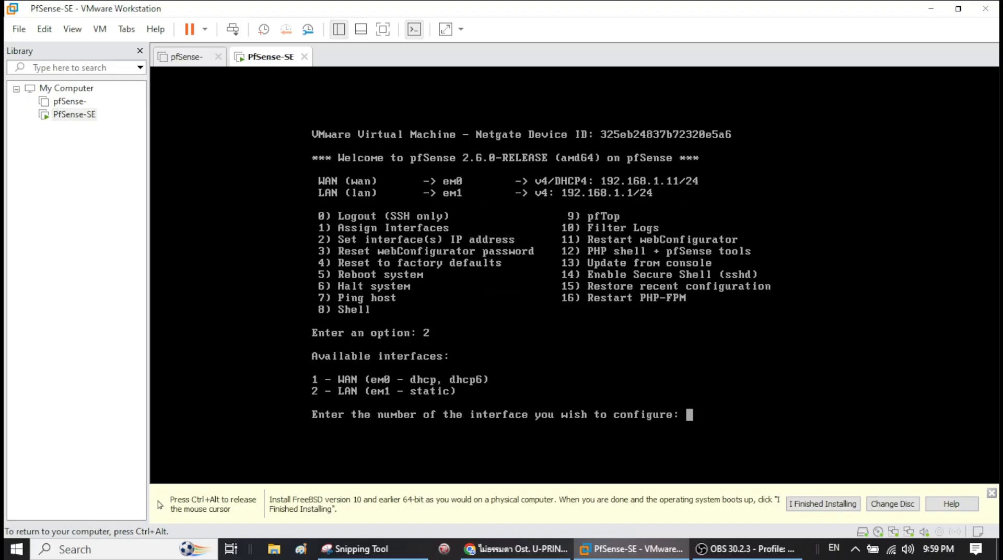
{"action": "type", "text": "2"}
{"action": "key", "text": "Return"}
{"action": "type", "text": "192"}
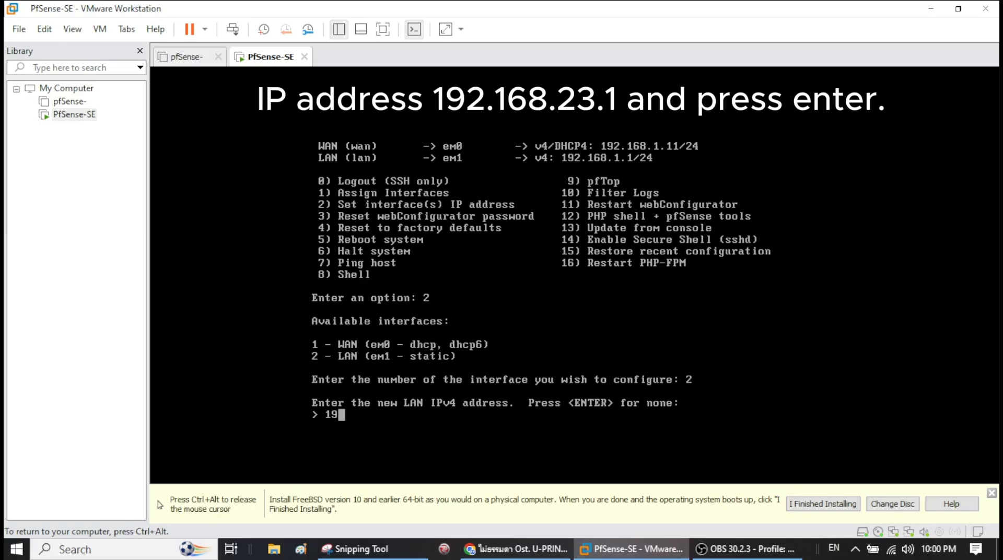
{"action": "type", "text": ".168.23.1"}
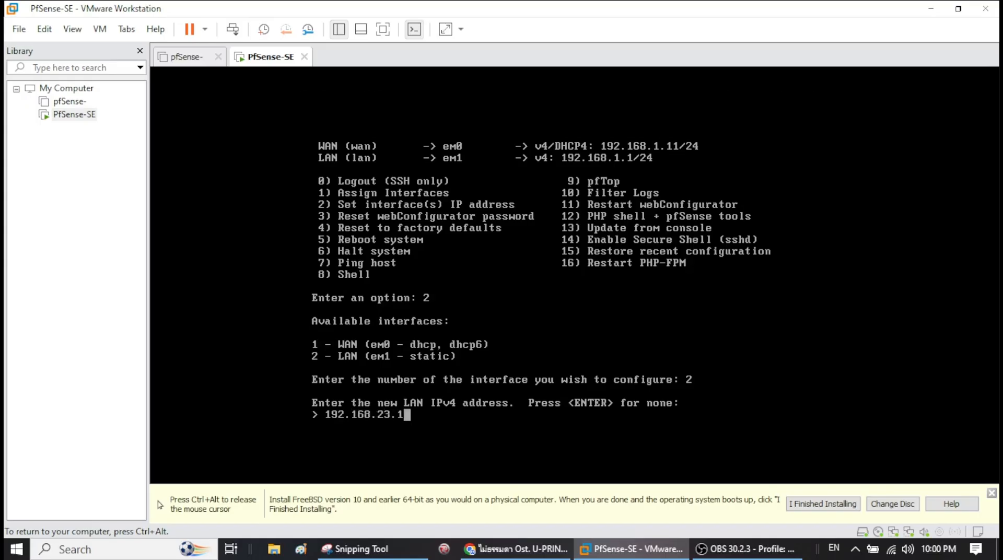
{"action": "key", "text": "Return"}
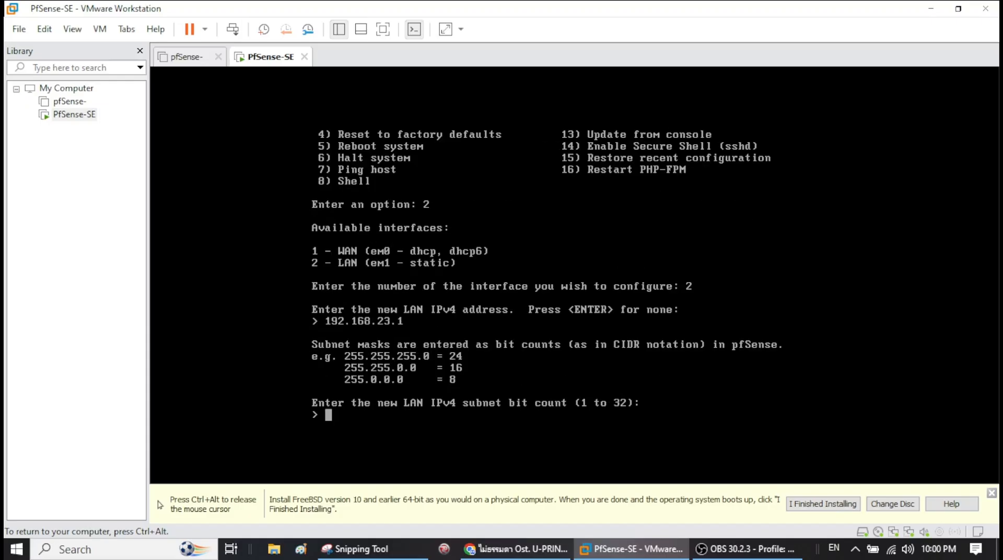
{"action": "type", "text": "24"}
{"action": "key", "text": "Return"}
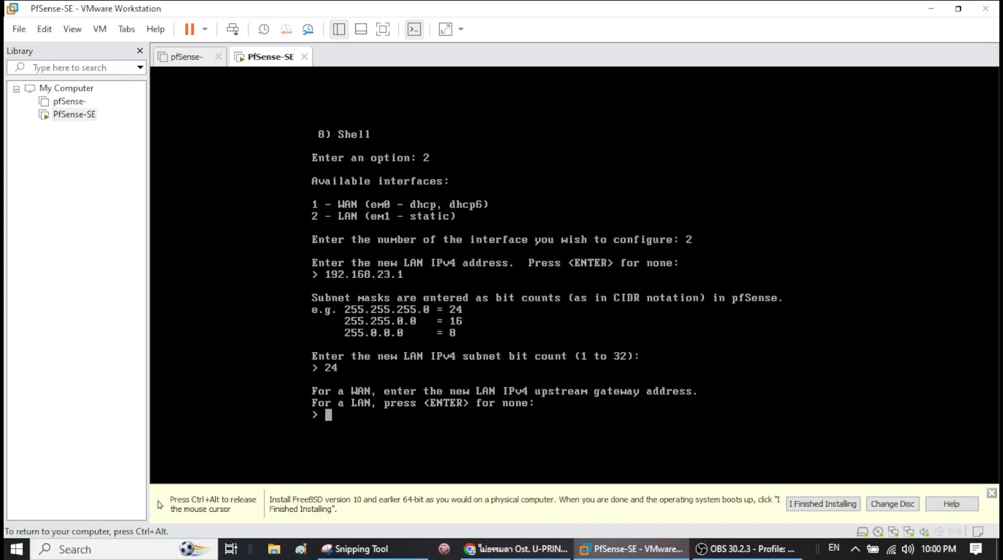
{"action": "key", "text": "Return"}
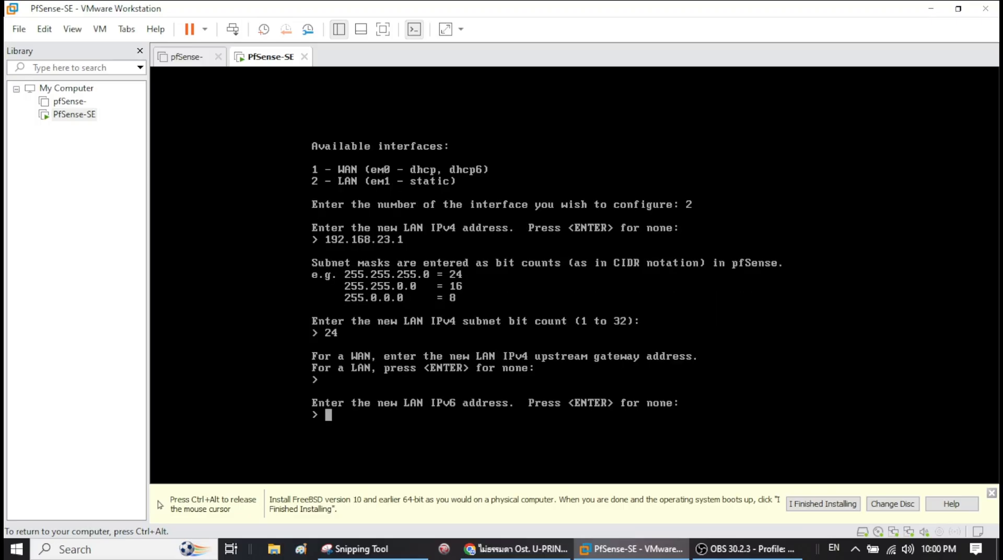
{"action": "key", "text": "Return"}
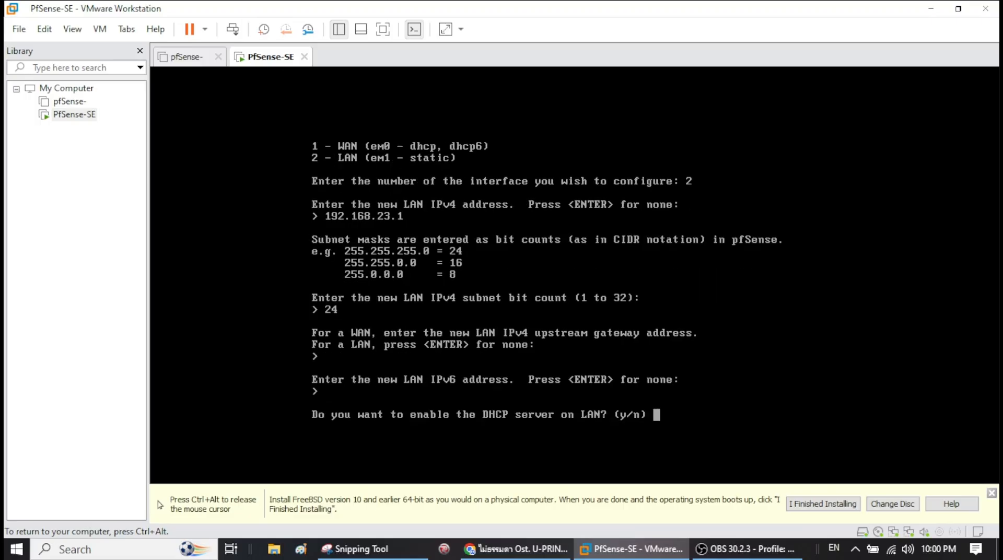
- Enable LAN DHCP with range 192.168.23.10–192.168.23.100 and revert the webConfigurator to HTTP
{"action": "type", "text": "y"}
{"action": "key", "text": "Return"}
{"action": "type", "text": "1"}
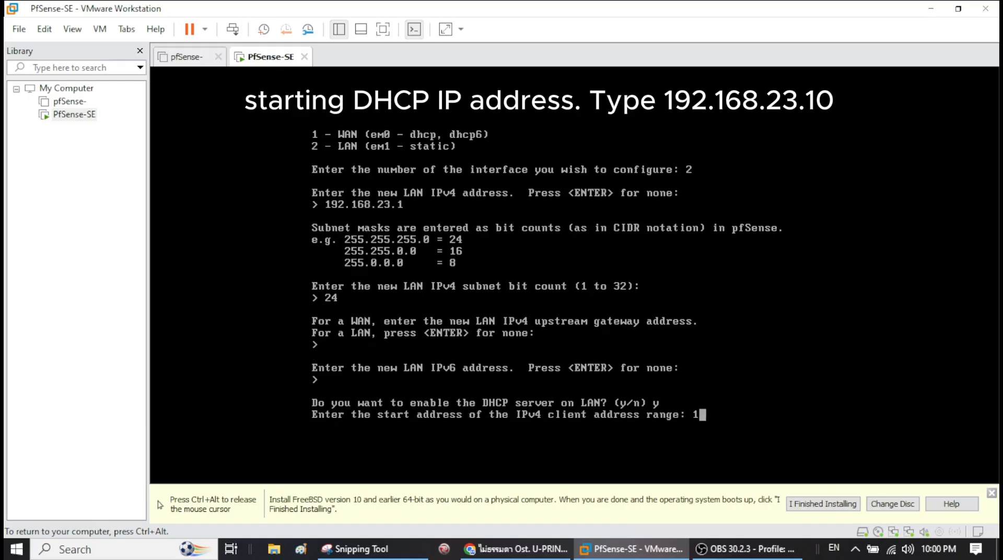
{"action": "type", "text": "92.168.23.13.1"}
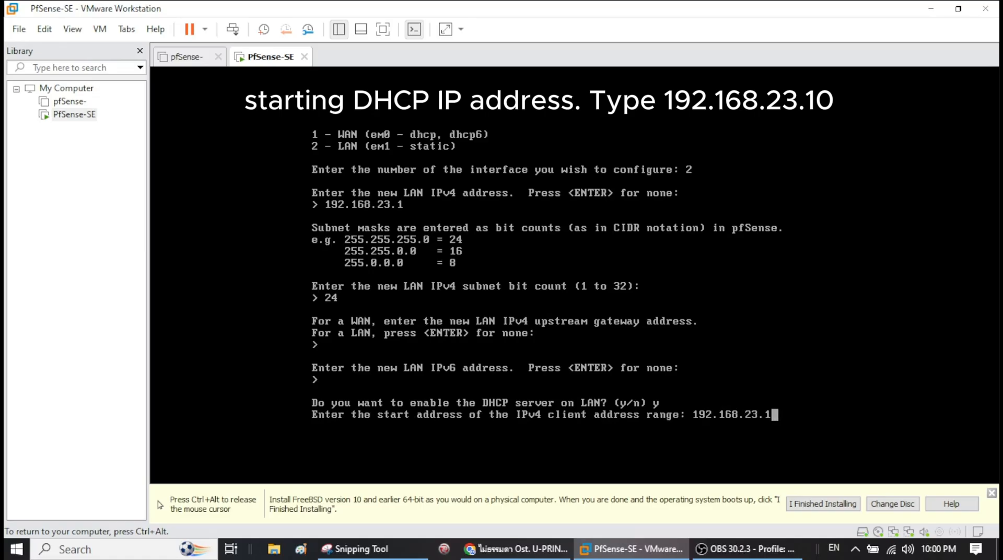
{"action": "type", "text": "0"}
{"action": "key", "text": "Return"}
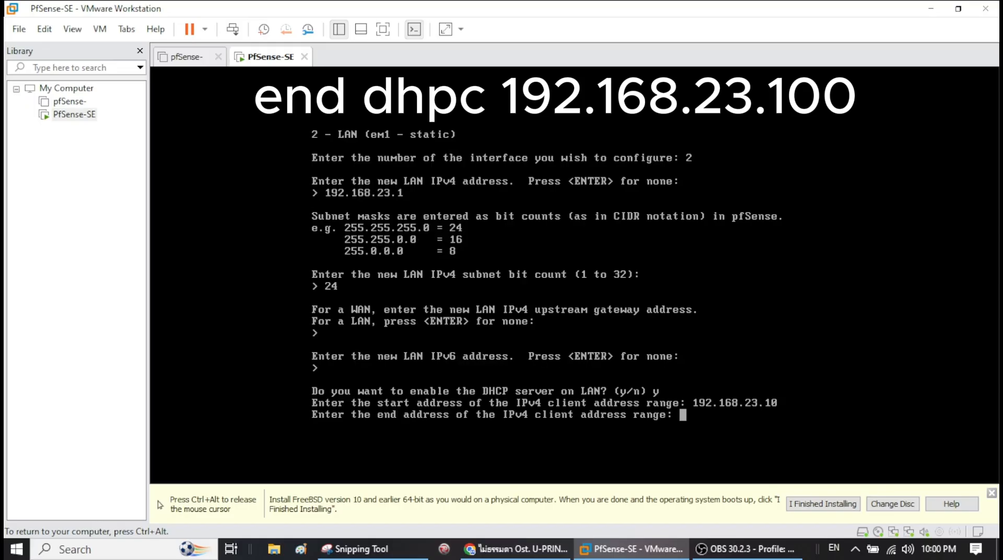
{"action": "type", "text": "192.168.24"}
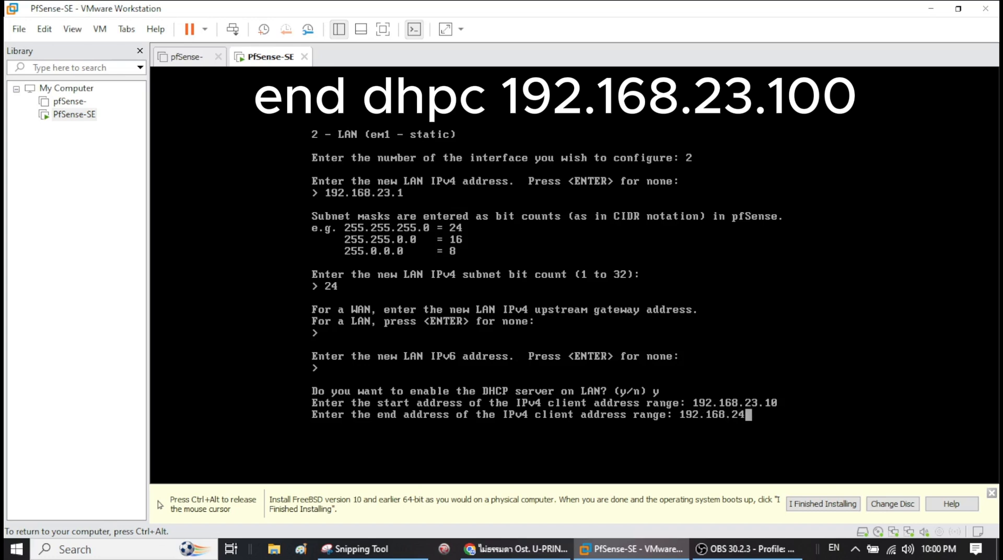
{"action": "key", "text": "BackSpace"}
{"action": "type", "text": "3.100"}
{"action": "key", "text": "Return"}
{"action": "type", "text": "y"}
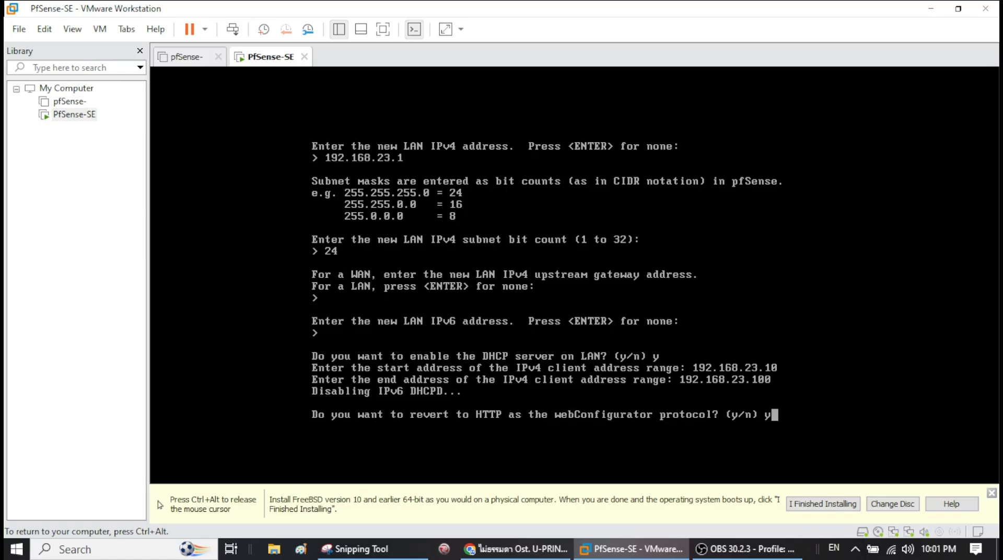
{"action": "key", "text": "Return"}
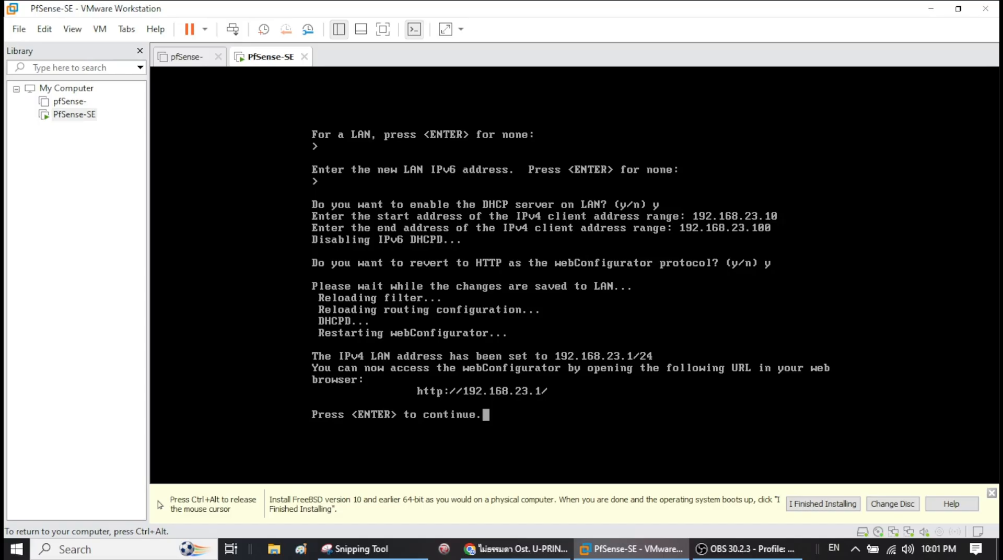
{"action": "key", "text": "Return"}
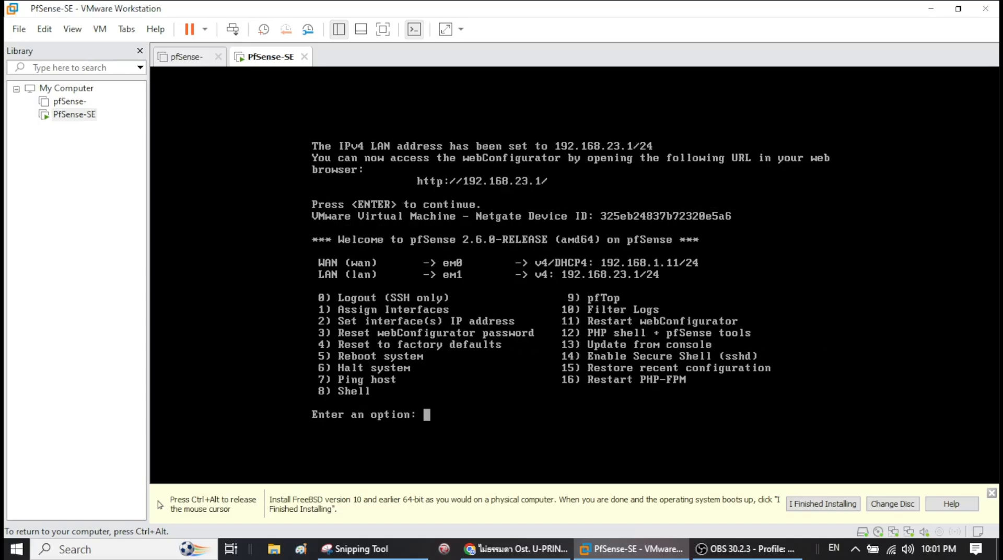
- Run 'ping 192.168.23.1 -t' in a Command Prompt to test the LAN address
{"action": "key", "text": "ctrl+alt"}
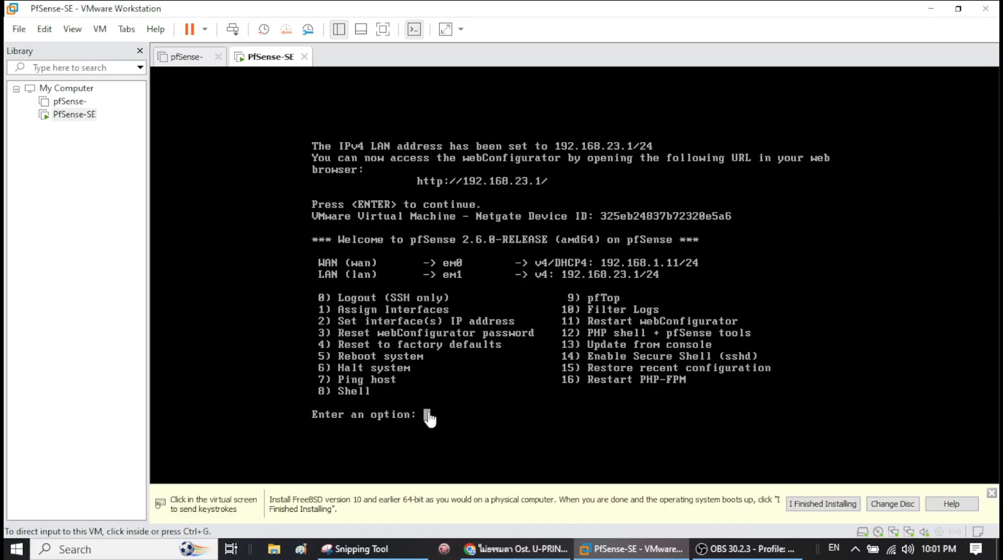
{"action": "left_click", "coordinate": [83, 549]}
{"action": "left_click", "coordinate": [177, 251]}
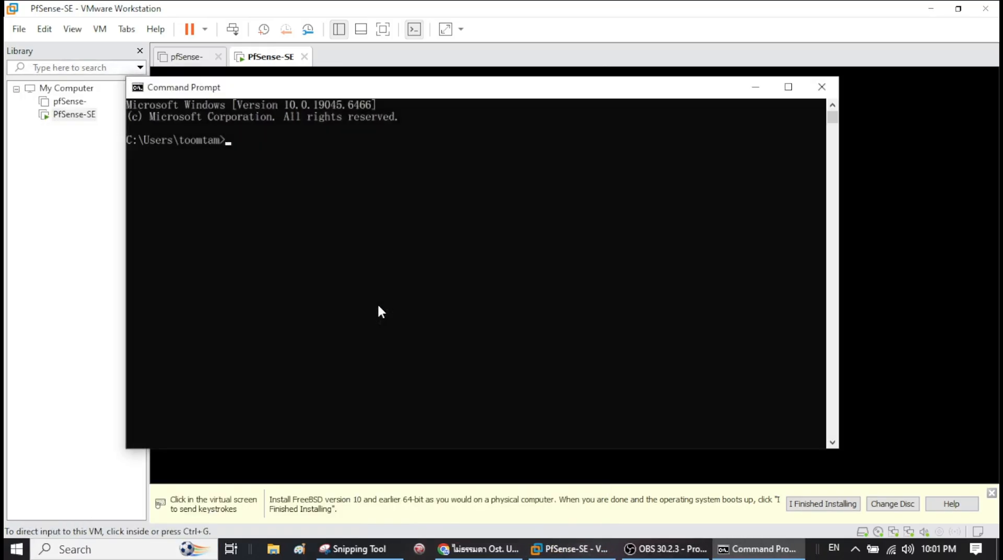
{"action": "type", "text": "ping 192.168.23.1 -t"}
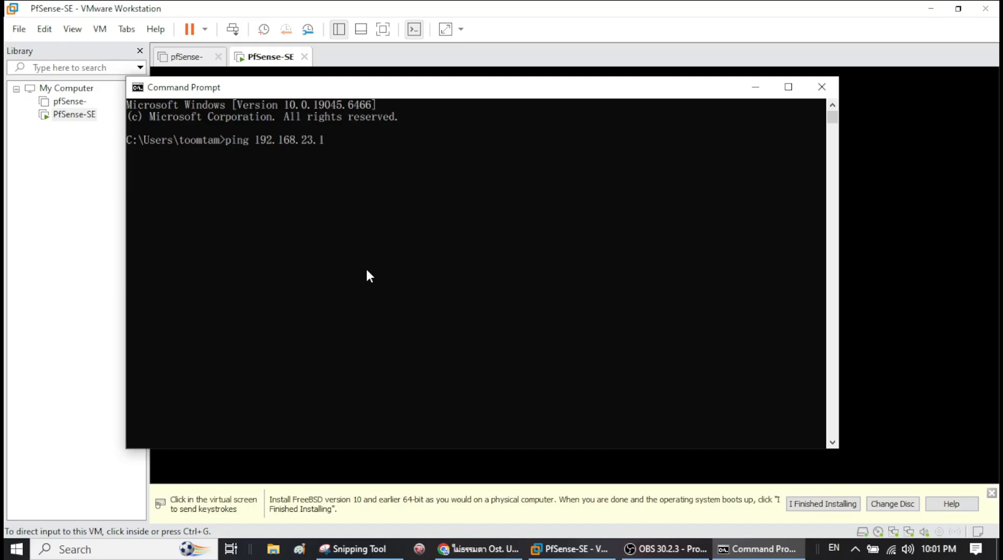
{"action": "key", "text": "Return"}
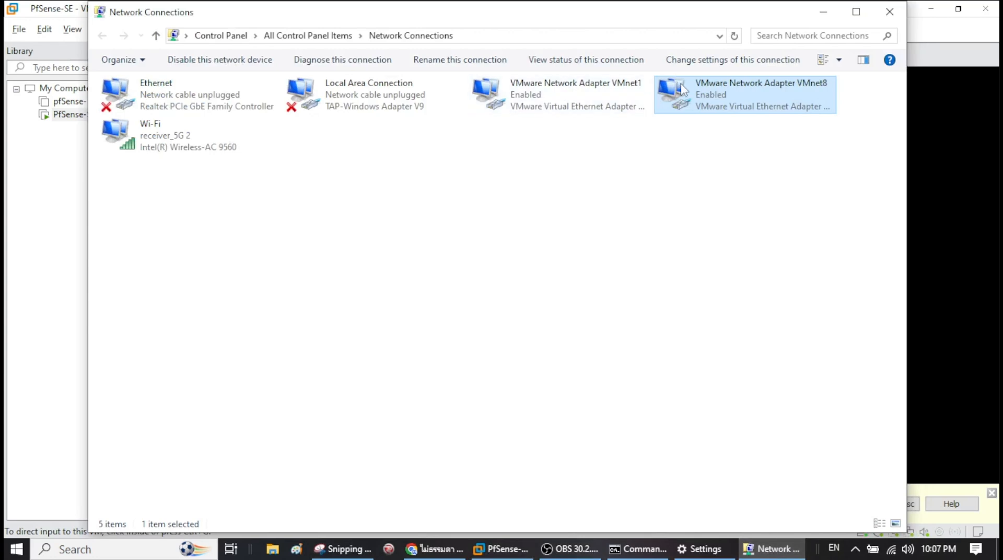
- Disable and then re-enable the VMnet8 adapter
{"action": "right_click", "coordinate": [682, 85]}
{"action": "left_click", "coordinate": [713, 94]}
{"action": "right_click", "coordinate": [730, 106]}
{"action": "left_click", "coordinate": [738, 107]}
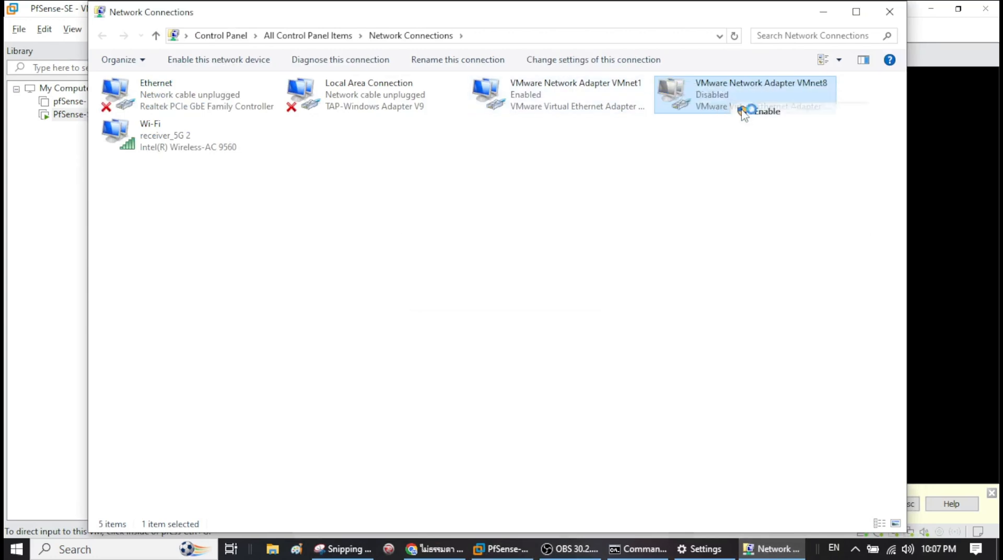
- Disable and re-enable the VMnet1 adapter, then minimize Network Connections
{"action": "right_click", "coordinate": [597, 105]}
{"action": "left_click", "coordinate": [554, 106]}
{"action": "right_click", "coordinate": [553, 104]}
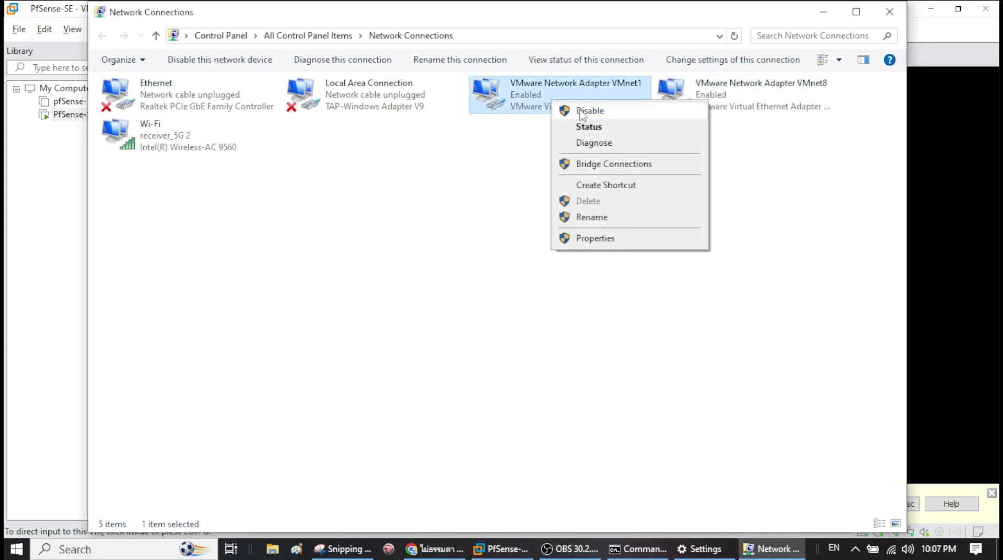
{"action": "left_click", "coordinate": [566, 107]}
{"action": "right_click", "coordinate": [566, 99]}
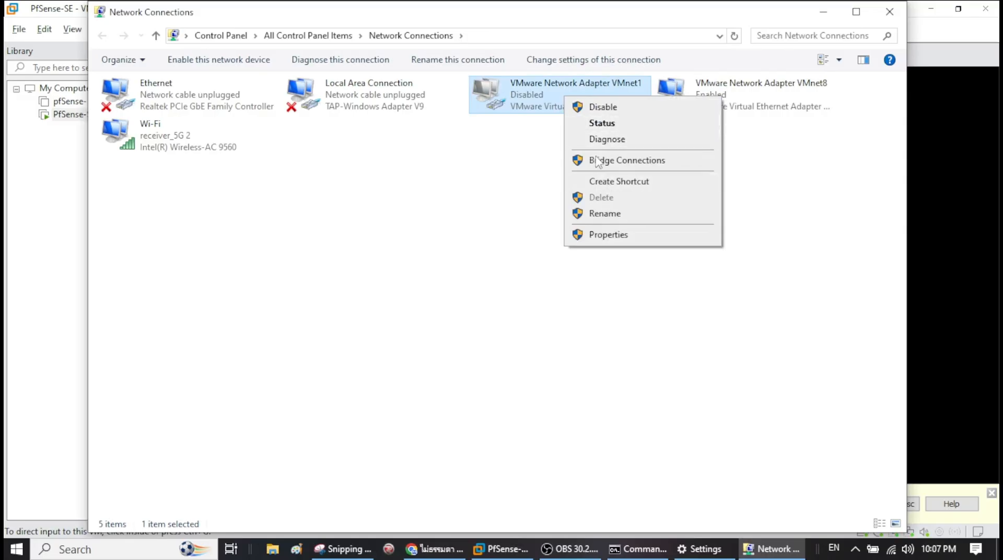
{"action": "left_click", "coordinate": [590, 107]}
{"action": "right_click", "coordinate": [535, 103]}
{"action": "left_click", "coordinate": [554, 107]}
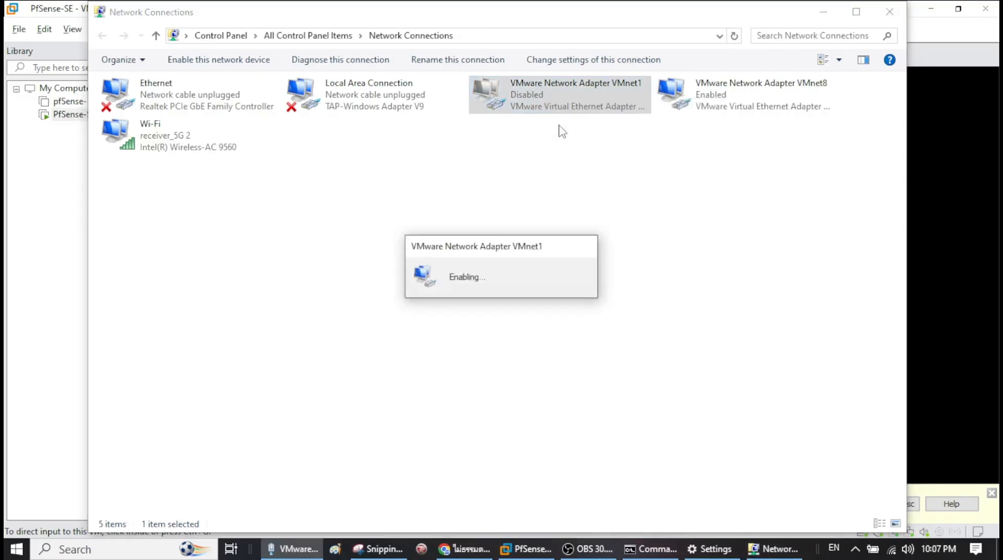
{"action": "left_click", "coordinate": [823, 11]}
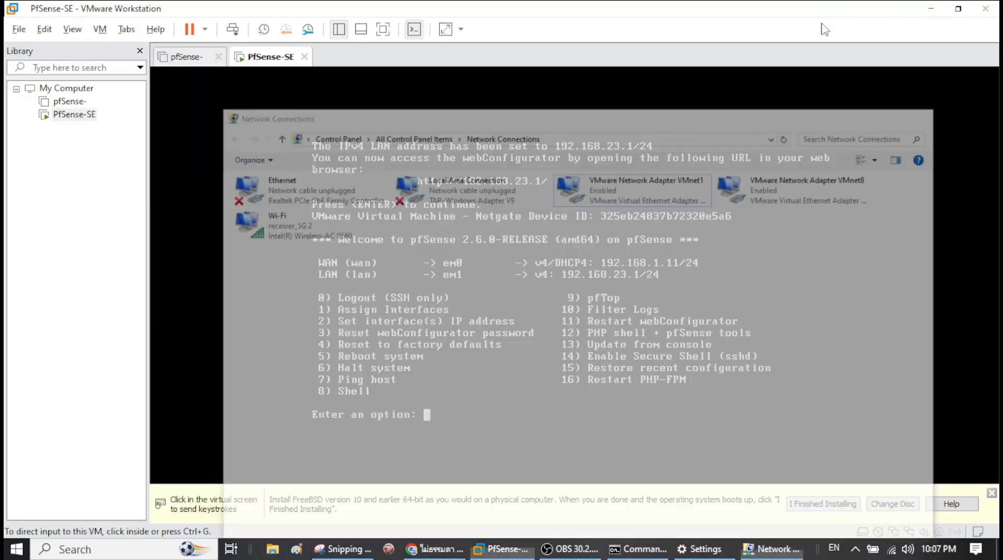
- Run 'ping 192.168.23.1 -t' in Command Prompt, confirm sub-1 ms replies, then minimize it
{"action": "left_click", "coordinate": [634, 549]}
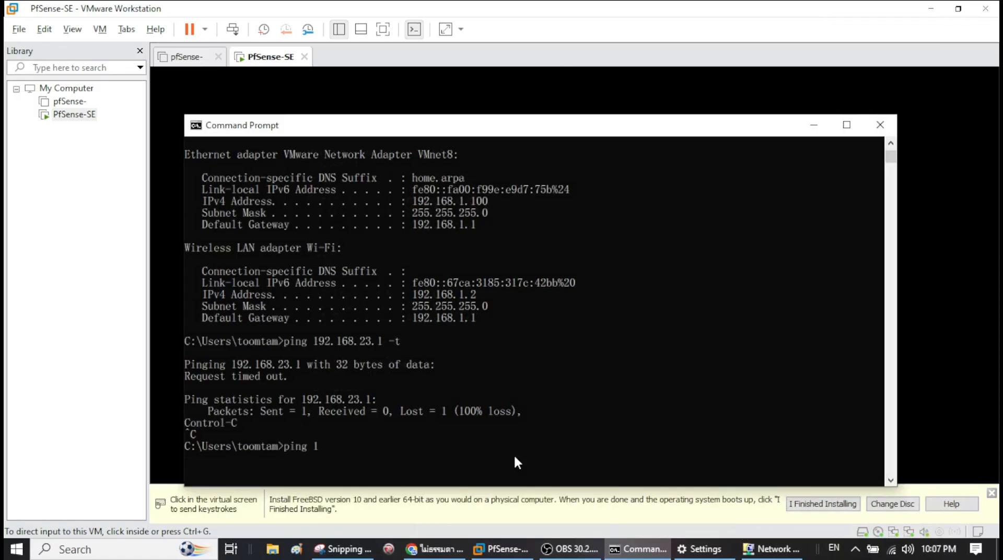
{"action": "type", "text": "ping 192.168.23.1 -t"}
{"action": "key", "text": "Return"}
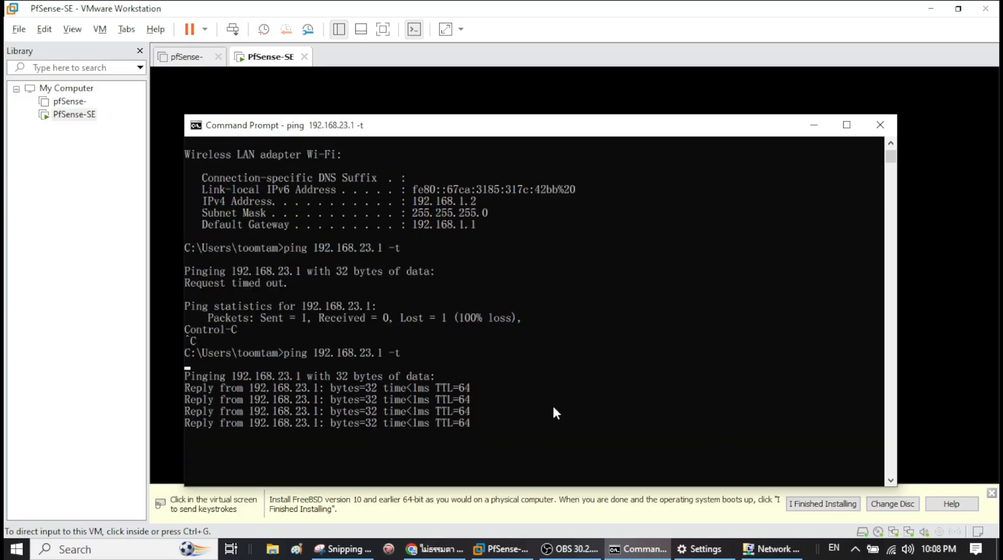
{"action": "left_click", "coordinate": [813, 124]}
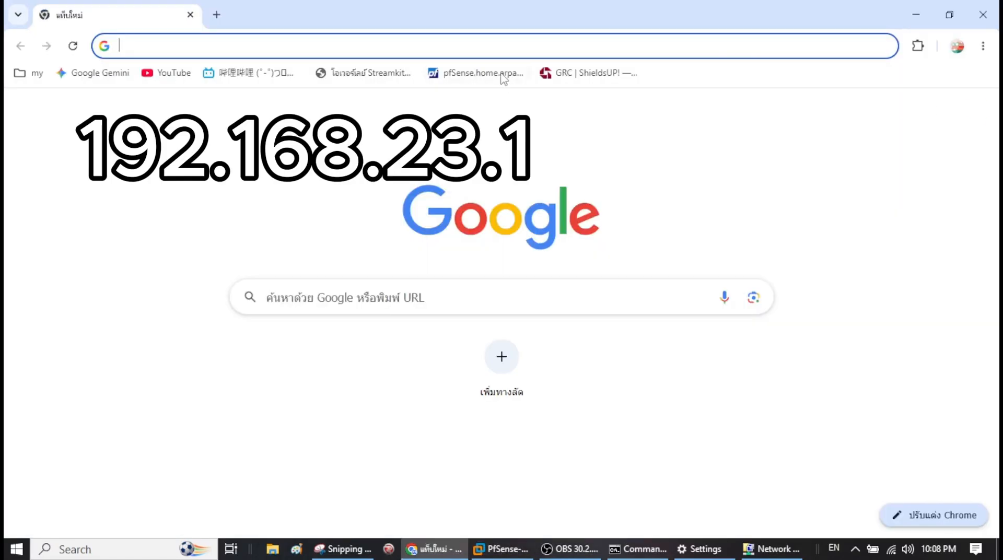
- Load 192.168.23.1 and log in with the saved admin username and the account password
{"action": "type", "text": "192.168.23.1"}
{"action": "key", "text": "Return"}
{"action": "left_click", "coordinate": [468, 249]}
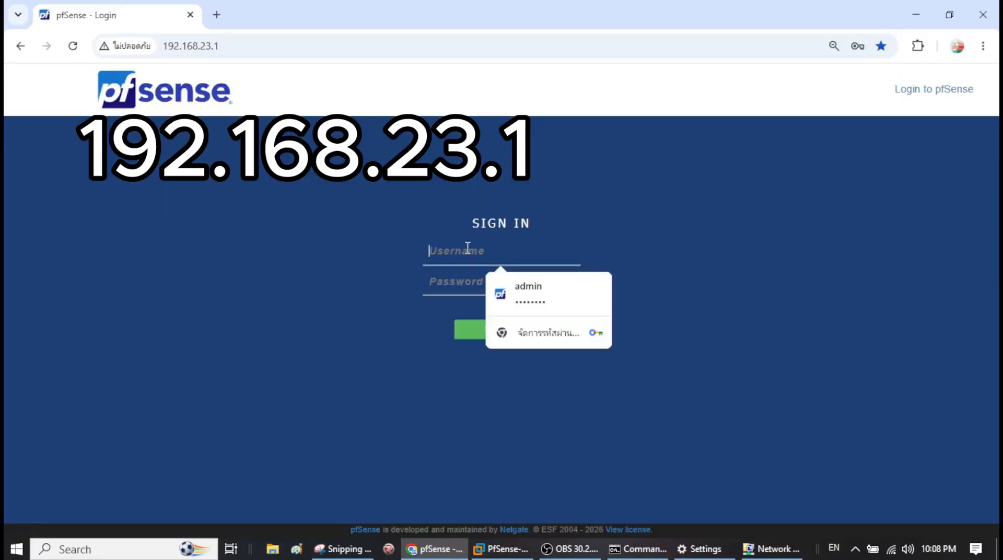
{"action": "left_click", "coordinate": [504, 282]}
{"action": "double_click", "coordinate": [448, 288]}
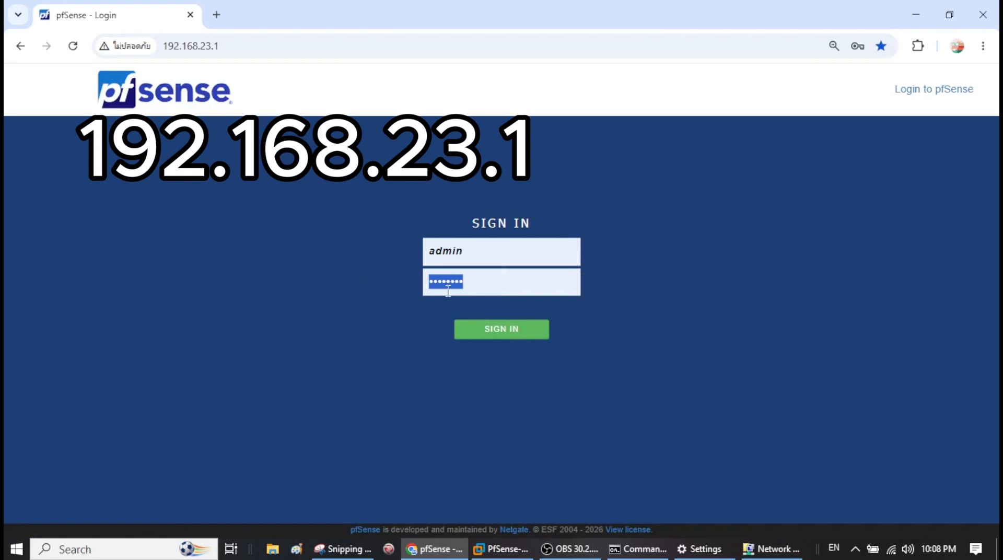
{"action": "type", "text": "P"}
{"action": "key", "text": "BackSpace"}
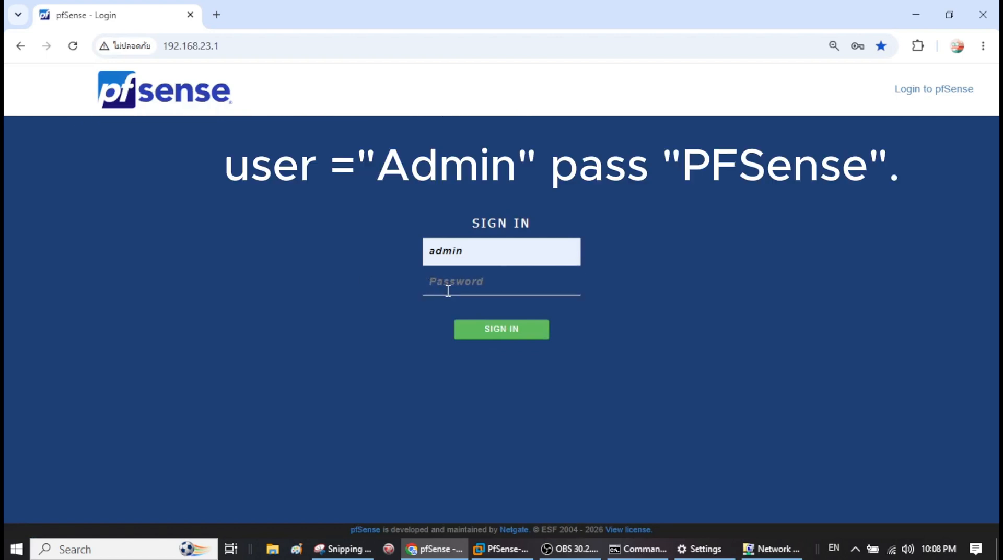
{"action": "type", "text": "P"}
{"action": "key", "text": "Return"}
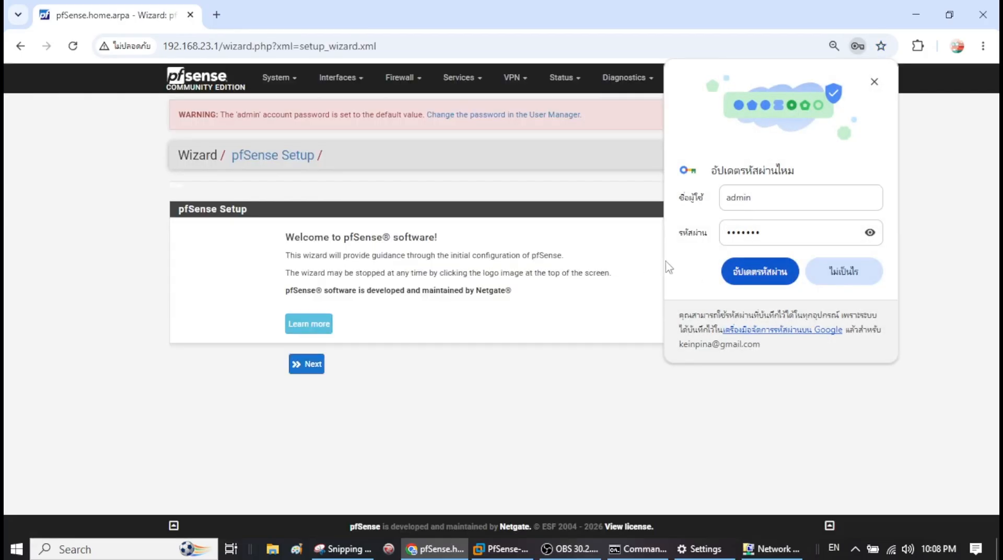
- Accept defaults through the wizard's welcome, support, general information, time server and WAN pages
{"action": "left_click", "coordinate": [760, 271]}
{"action": "left_click", "coordinate": [306, 364]}
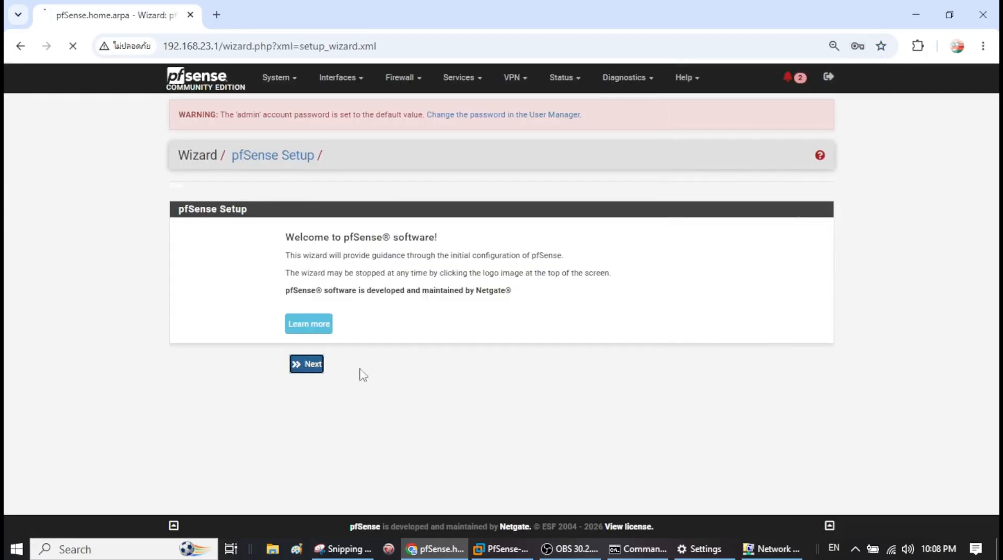
{"action": "left_click", "coordinate": [310, 386]}
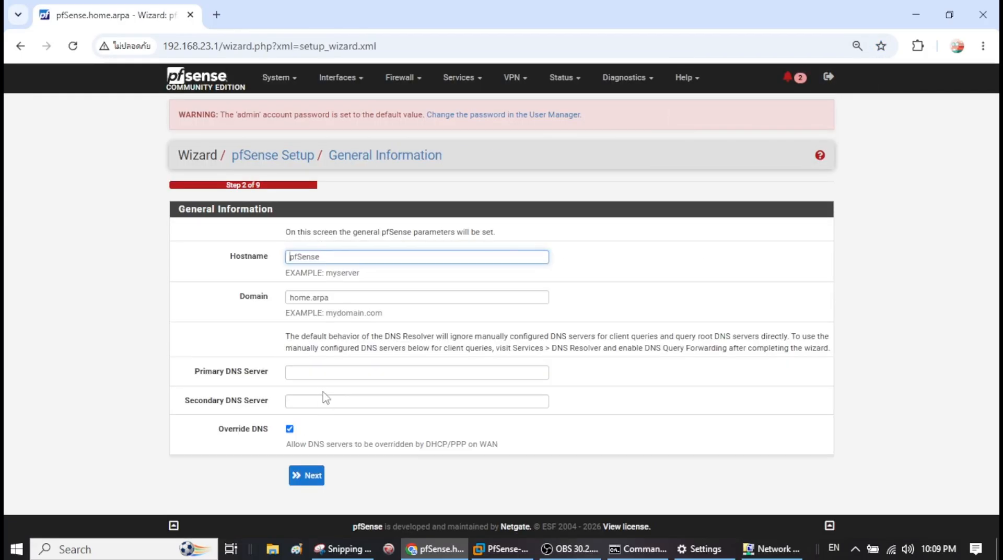
{"action": "left_click", "coordinate": [309, 481]}
{"action": "left_click", "coordinate": [311, 337]}
{"action": "scroll", "coordinate": [376, 358], "scroll_direction": "down", "scroll_amount": 15}
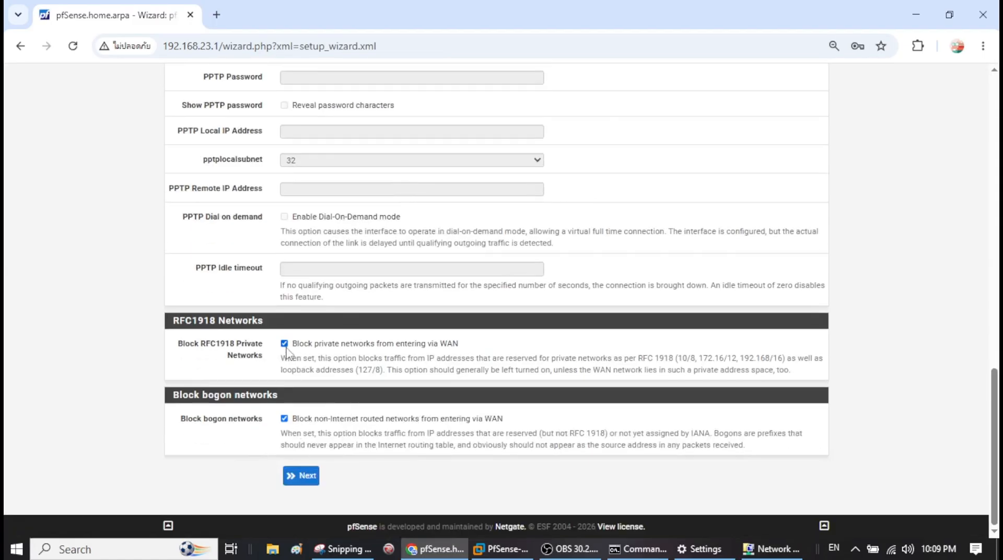
{"action": "left_click", "coordinate": [299, 482]}
- Keep the LAN settings and admin password, reload pfSense, and open System > General Setup
{"action": "double_click", "coordinate": [358, 257]}
{"action": "left_click", "coordinate": [308, 332]}
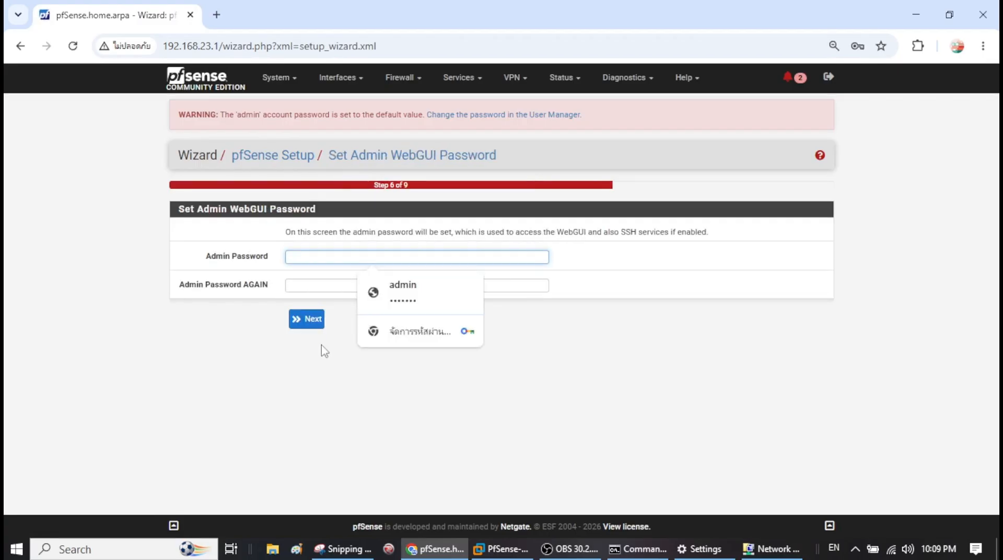
{"action": "left_click", "coordinate": [297, 320]}
{"action": "left_click", "coordinate": [319, 269]}
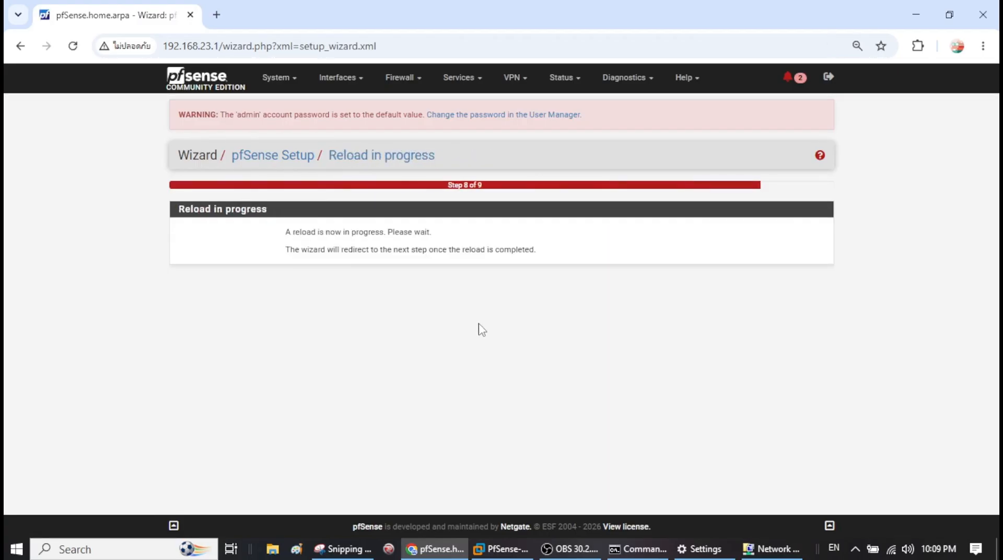
{"action": "scroll", "coordinate": [820, 239], "scroll_direction": "down", "scroll_amount": 1}
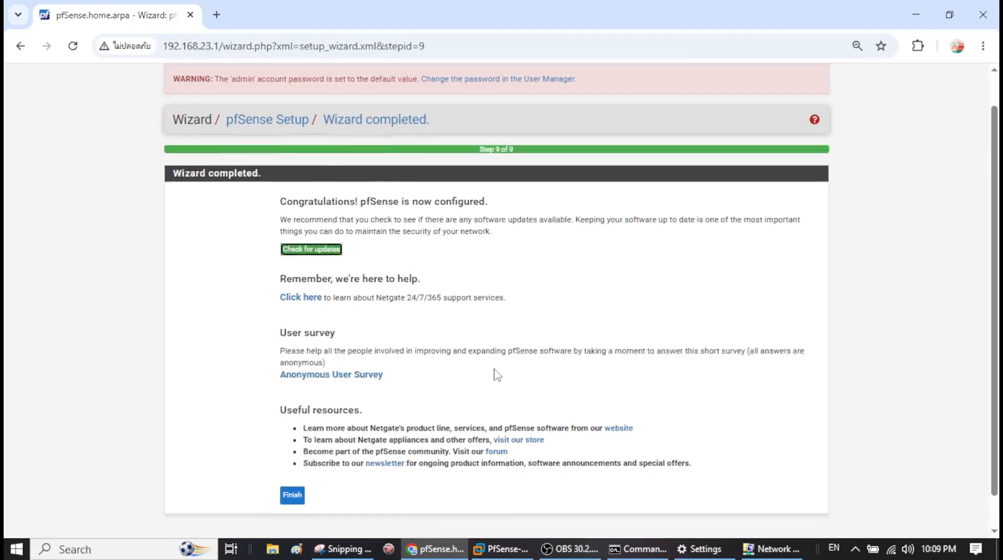
{"action": "scroll", "coordinate": [820, 239], "scroll_direction": "up", "scroll_amount": 1}
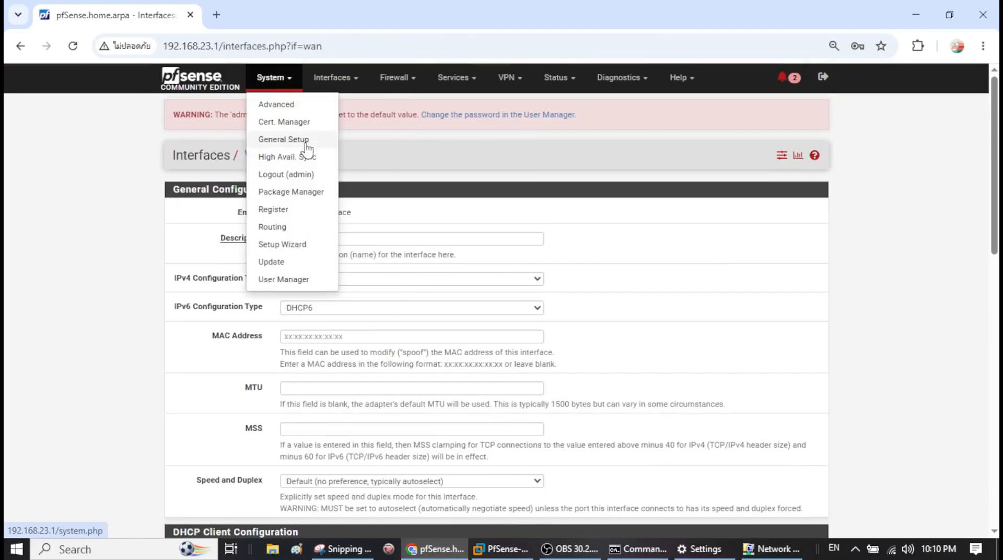
{"action": "left_click", "coordinate": [301, 140]}
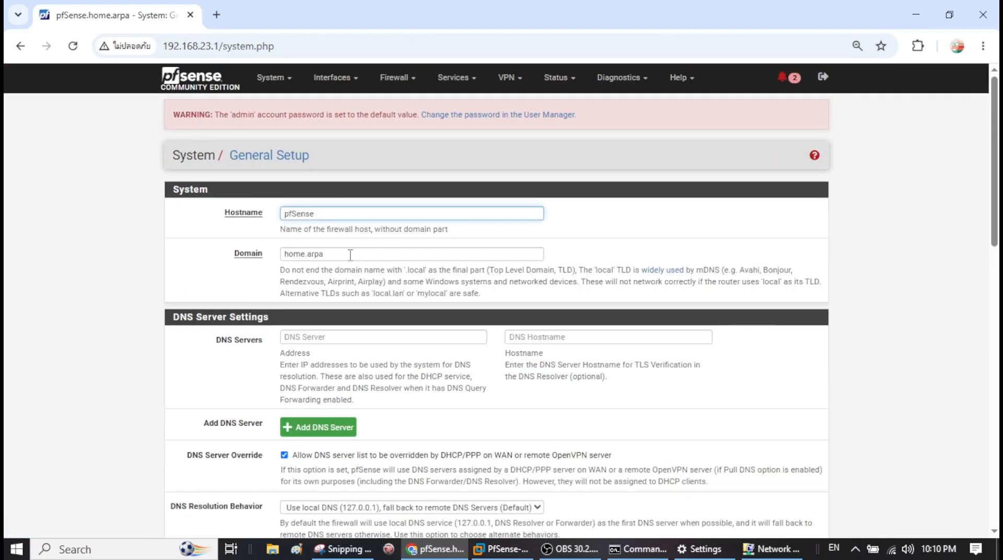
- Set DNS servers 8.8.8.8 and 8.8.4.4 in General Setup, save, and open Status > Interfaces
{"action": "left_click", "coordinate": [349, 256]}
{"action": "left_click", "coordinate": [355, 337]}
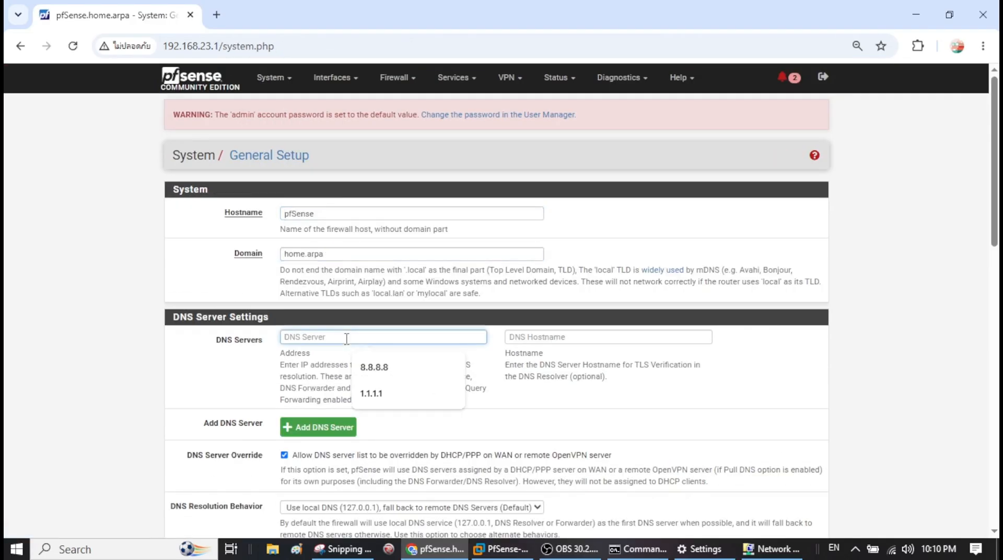
{"action": "left_click", "coordinate": [376, 366]}
{"action": "left_click", "coordinate": [573, 340]}
{"action": "left_click", "coordinate": [596, 366]}
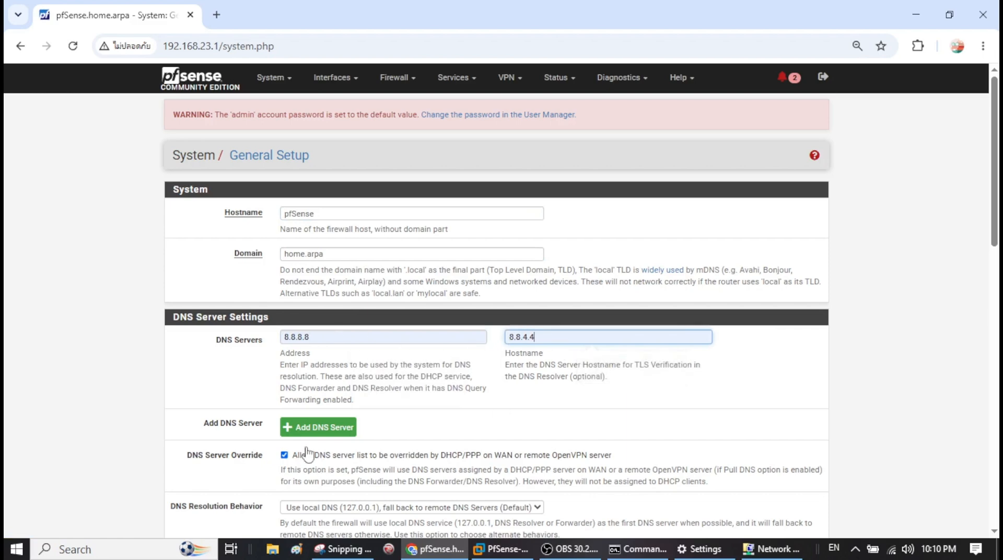
{"action": "scroll", "coordinate": [454, 408], "scroll_direction": "down", "scroll_amount": 1}
{"action": "scroll", "coordinate": [454, 409], "scroll_direction": "down", "scroll_amount": 15}
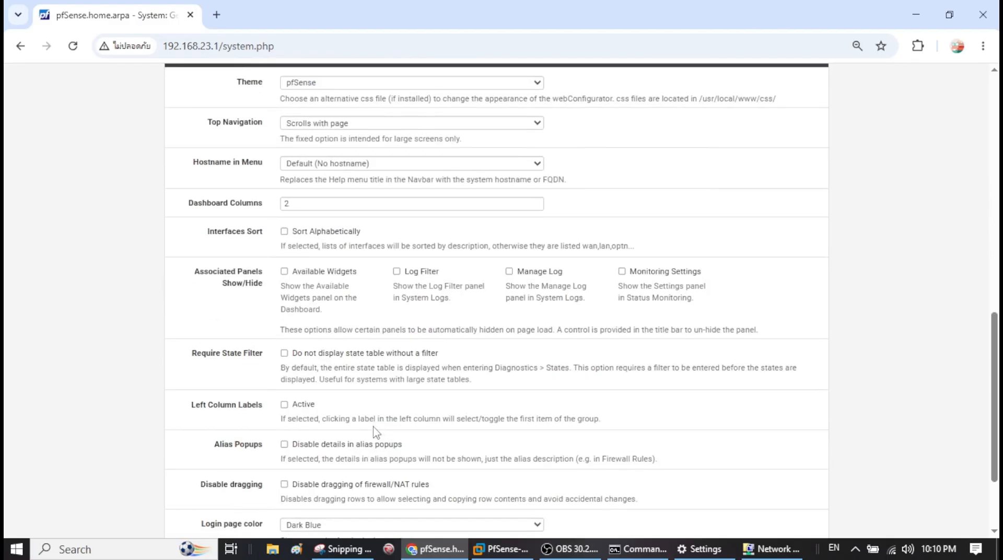
{"action": "scroll", "coordinate": [282, 382], "scroll_direction": "down", "scroll_amount": 3}
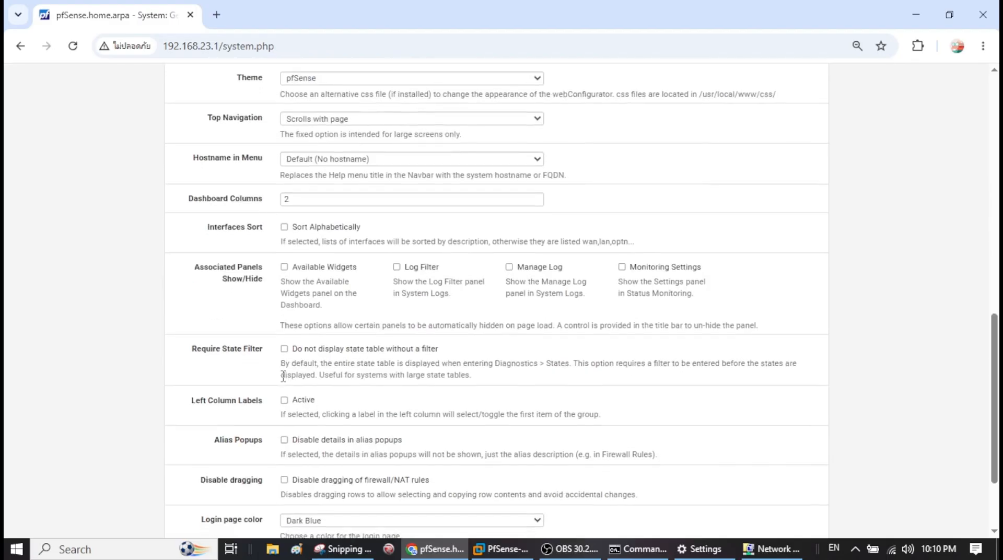
{"action": "left_click", "coordinate": [302, 473]}
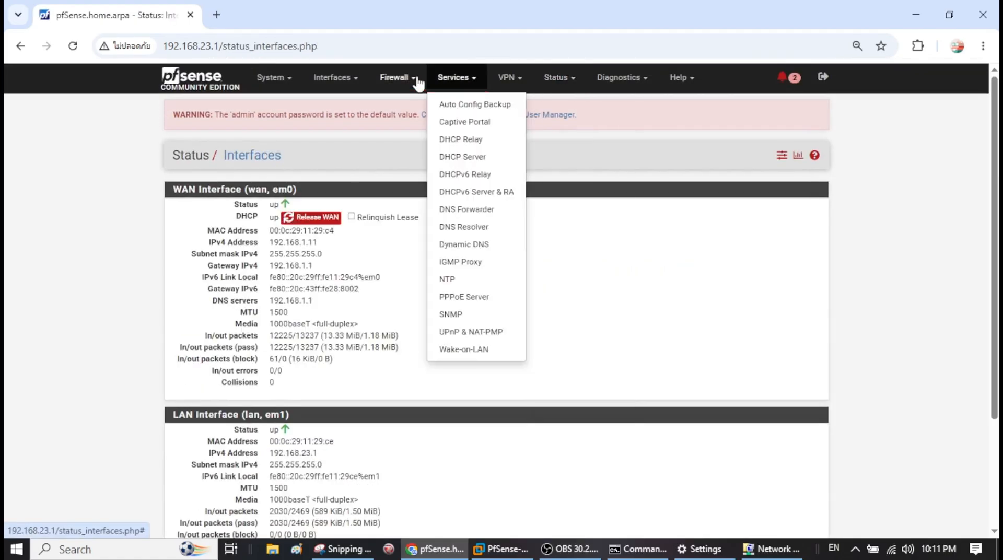
{"action": "left_click", "coordinate": [411, 82]}
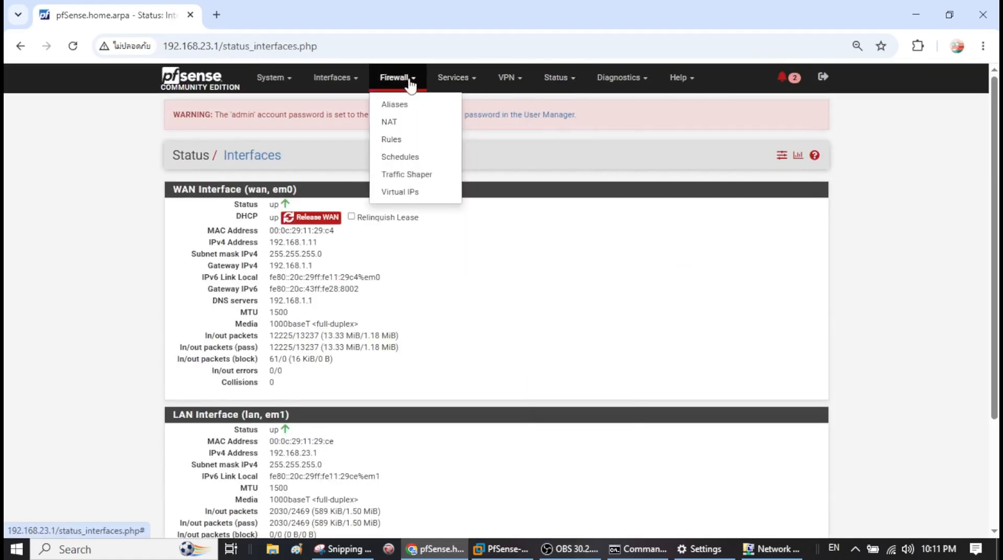
- Return to the Dashboard, accept the copyright notice, and review the DNS servers and LAN address
{"action": "left_click", "coordinate": [342, 84]}
{"action": "left_click", "coordinate": [192, 84]}
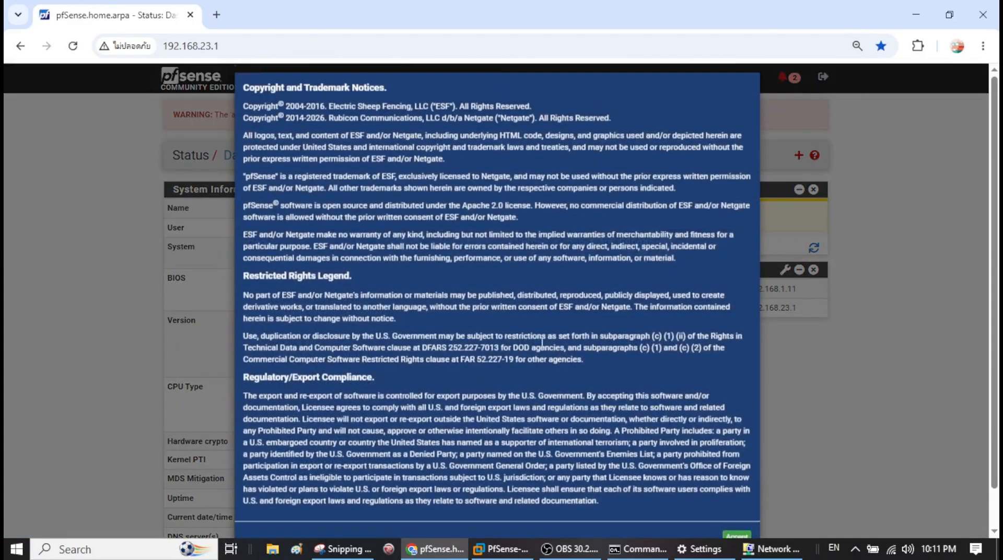
{"action": "left_click", "coordinate": [736, 505]}
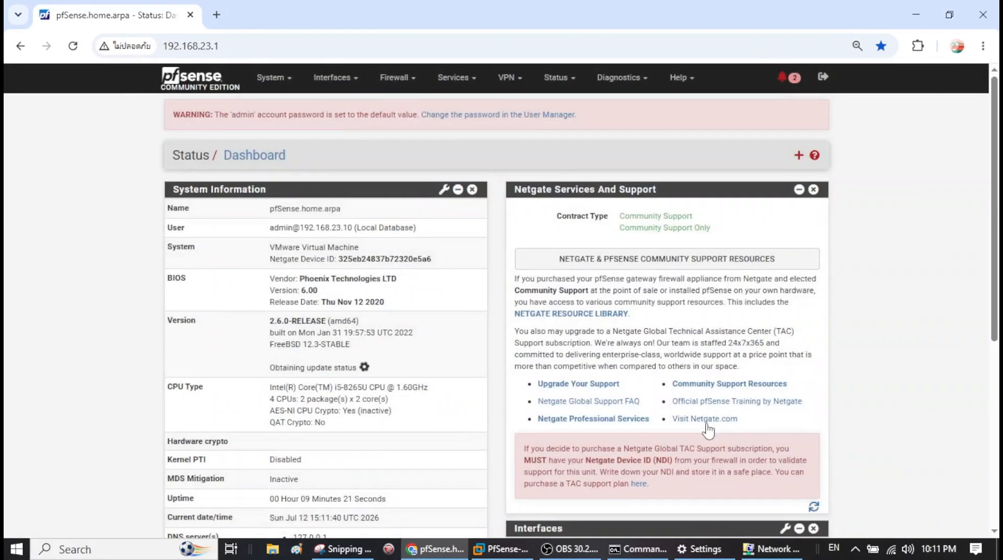
{"action": "scroll", "coordinate": [707, 430], "scroll_direction": "down", "scroll_amount": 6}
{"action": "scroll", "coordinate": [709, 429], "scroll_direction": "up", "scroll_amount": 3}
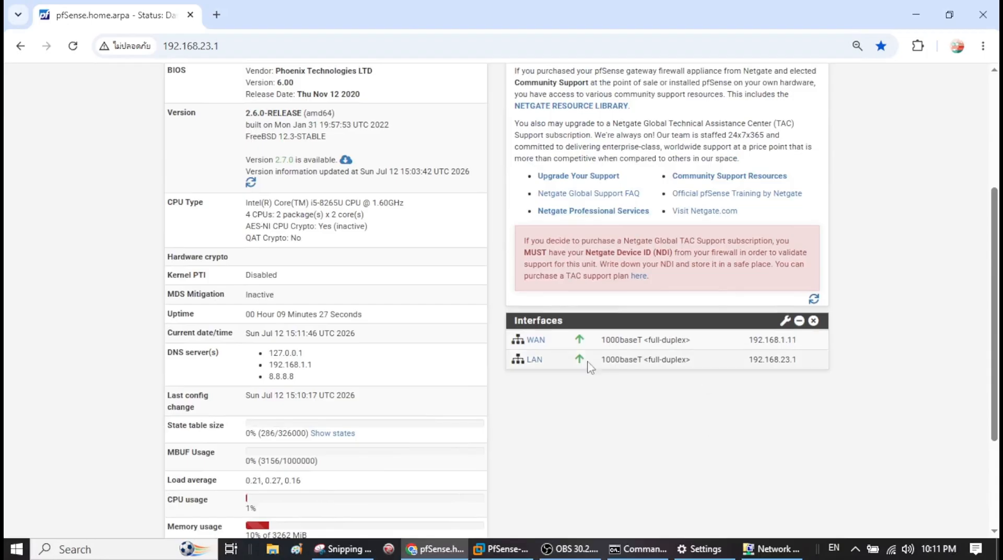
{"action": "left_click_drag", "start_coordinate": [783, 364], "coordinate": [817, 365]}
{"action": "left_click", "coordinate": [754, 365]}
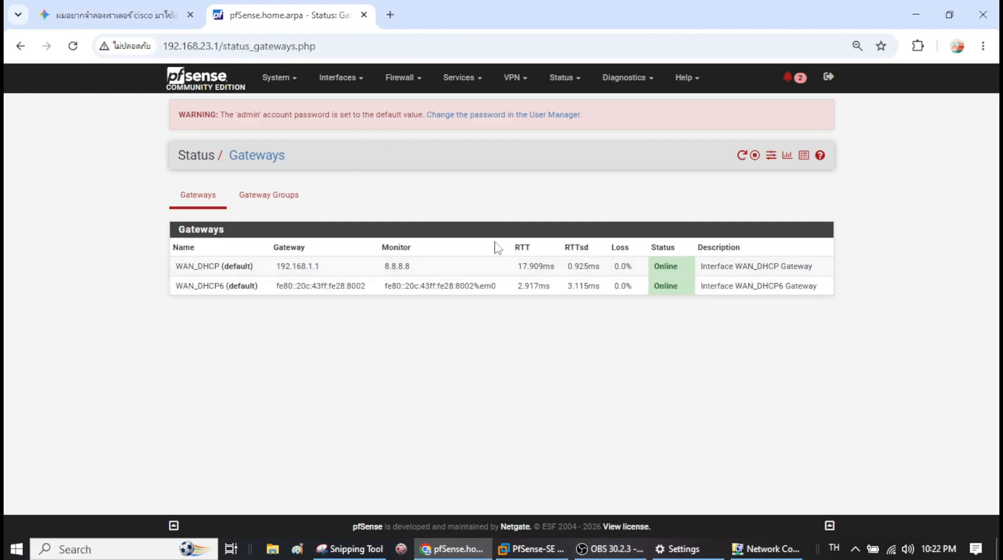
- Highlight the gateway latency figures, then navigate to System > Routing > Gateways
{"action": "left_click_drag", "start_coordinate": [509, 266], "coordinate": [776, 329]}
{"action": "left_click", "coordinate": [560, 288]}
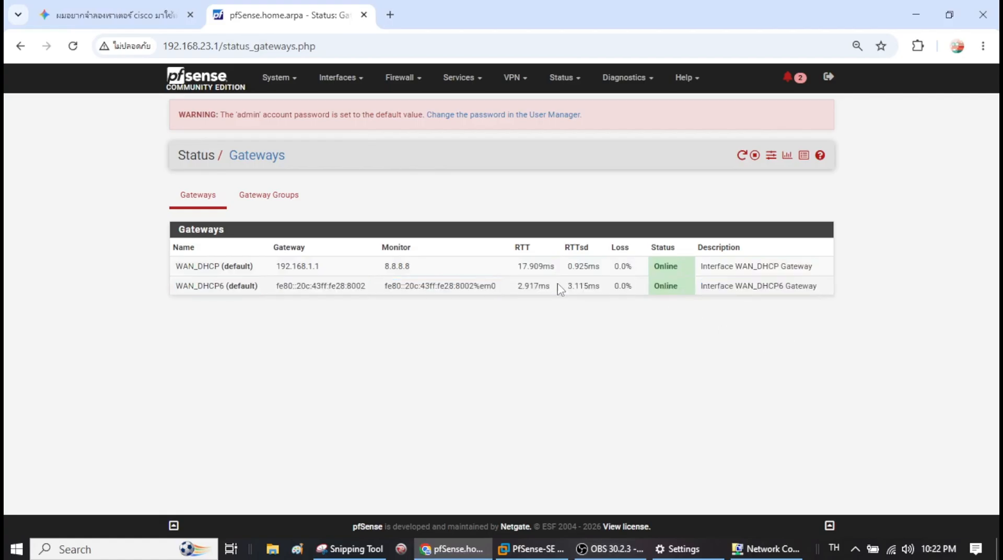
{"action": "left_click", "coordinate": [349, 83]}
{"action": "left_click", "coordinate": [285, 82]}
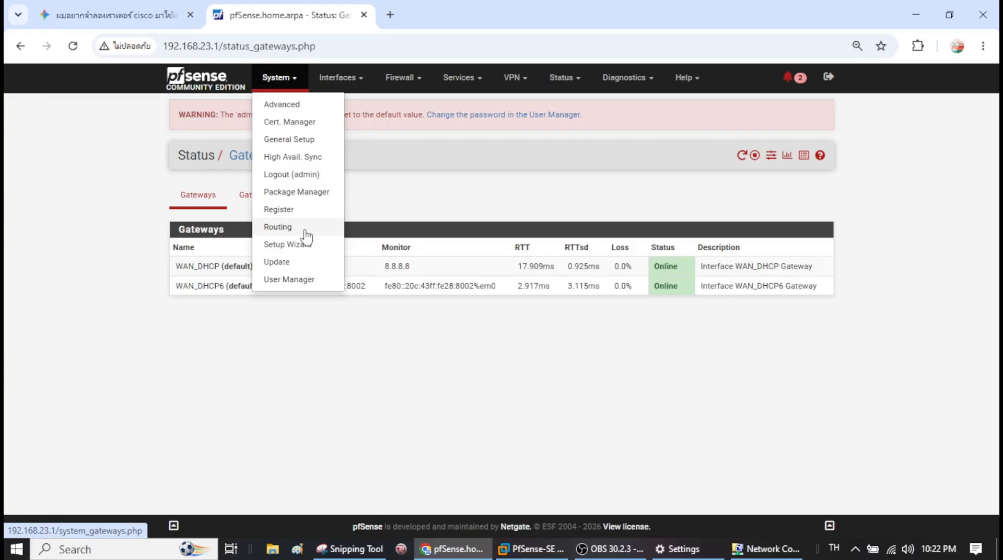
{"action": "left_click", "coordinate": [328, 82]}
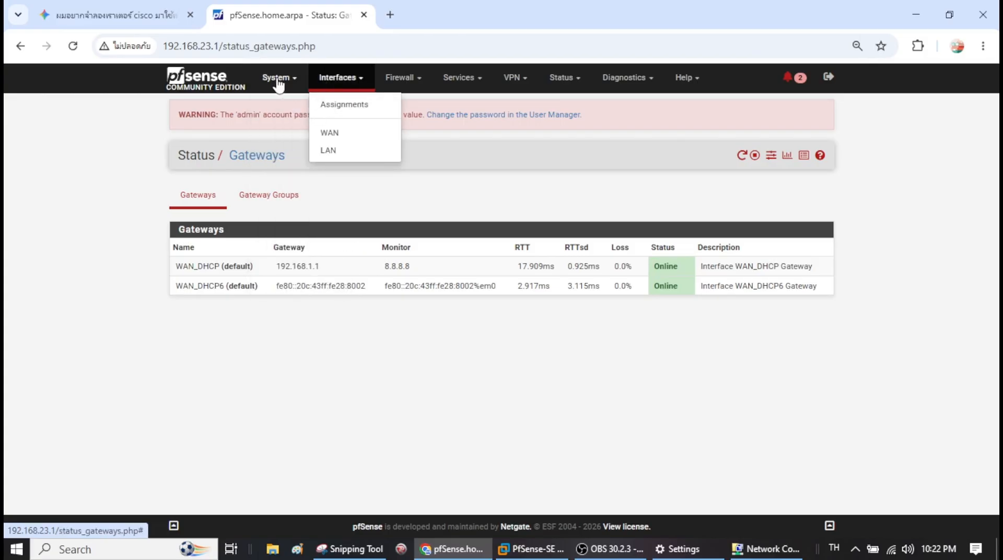
{"action": "left_click", "coordinate": [279, 84]}
{"action": "left_click", "coordinate": [307, 105]}
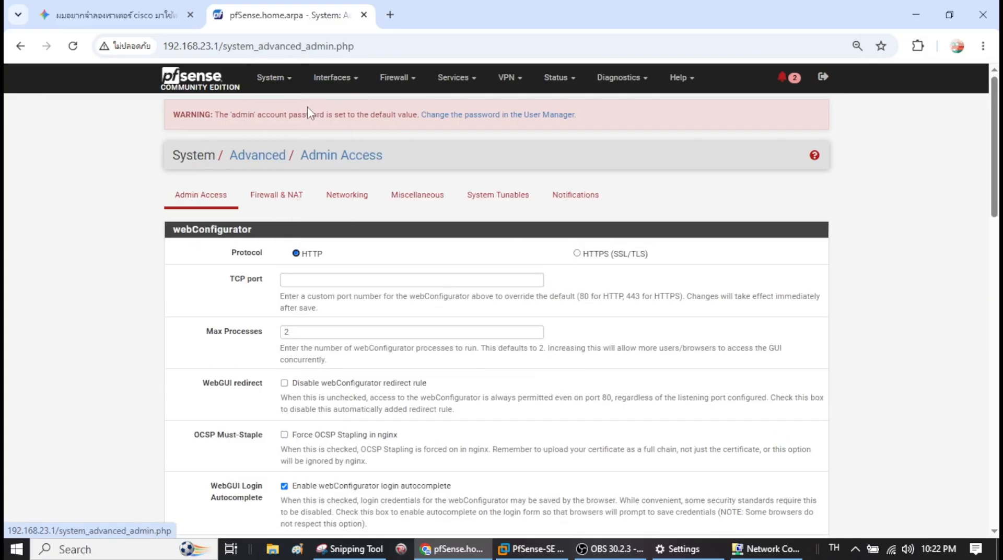
{"action": "left_click", "coordinate": [280, 90]}
{"action": "left_click", "coordinate": [293, 226]}
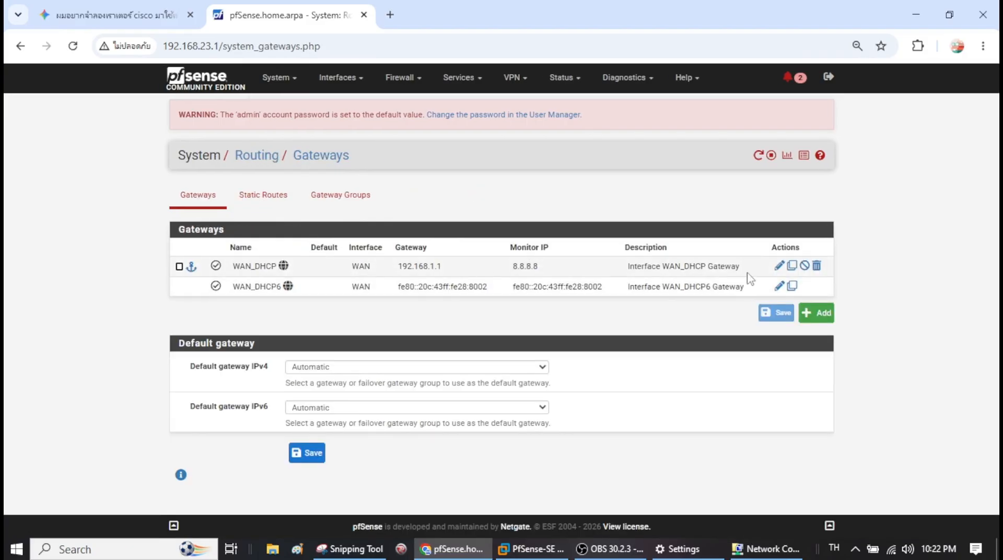
- Edit the WAN_DHCP gateway (monitor 8.8.8.8), enable Use non-local gateway under Advanced, and save
{"action": "left_click", "coordinate": [778, 267]}
{"action": "scroll", "coordinate": [393, 326], "scroll_direction": "down", "scroll_amount": 3}
{"action": "left_click", "coordinate": [341, 307]}
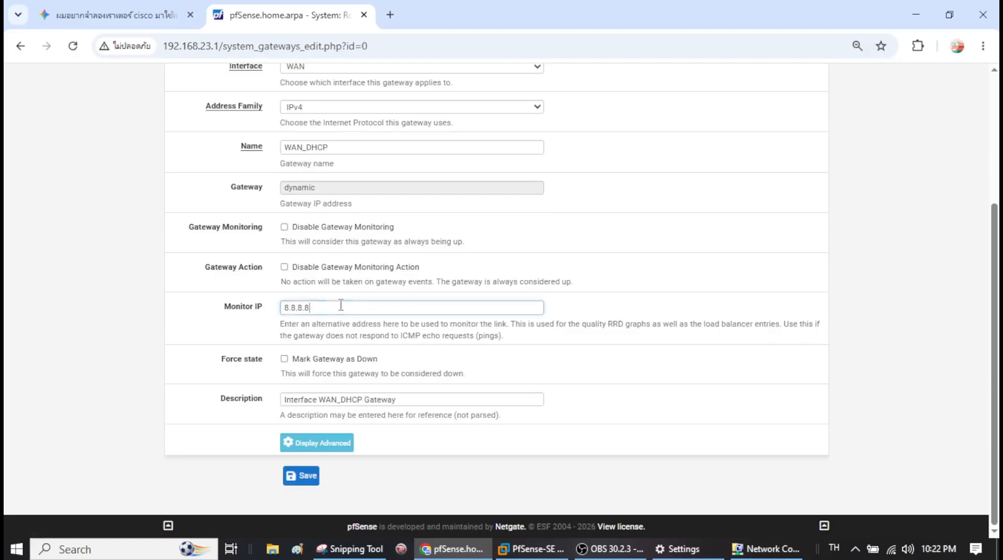
{"action": "double_click", "coordinate": [294, 308]}
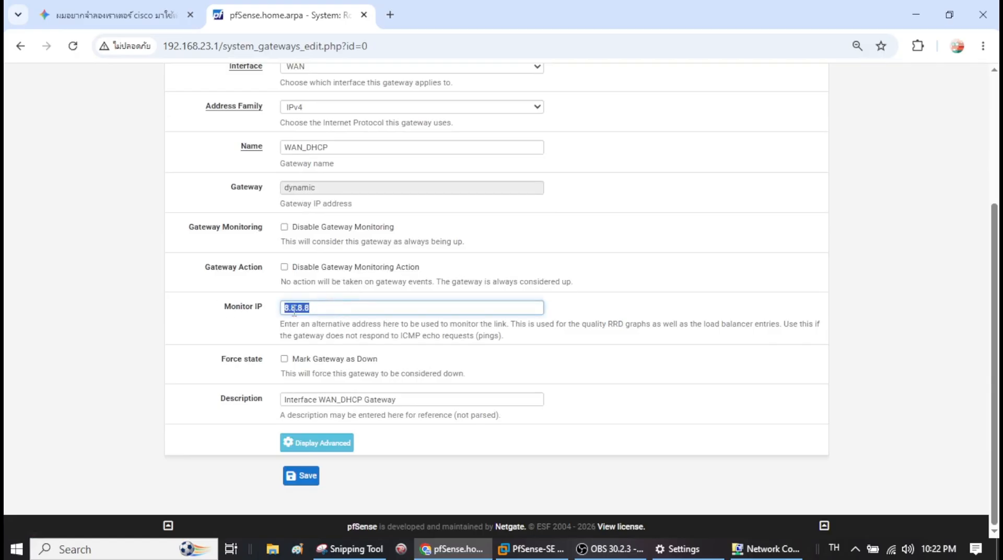
{"action": "left_click", "coordinate": [322, 447]}
{"action": "scroll", "coordinate": [335, 439], "scroll_direction": "down", "scroll_amount": 12}
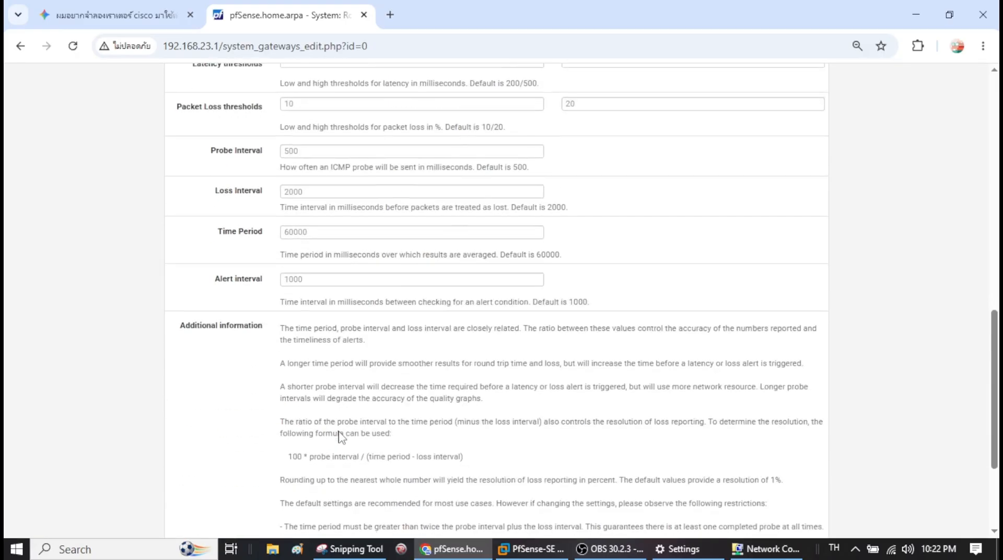
{"action": "left_click", "coordinate": [290, 432]}
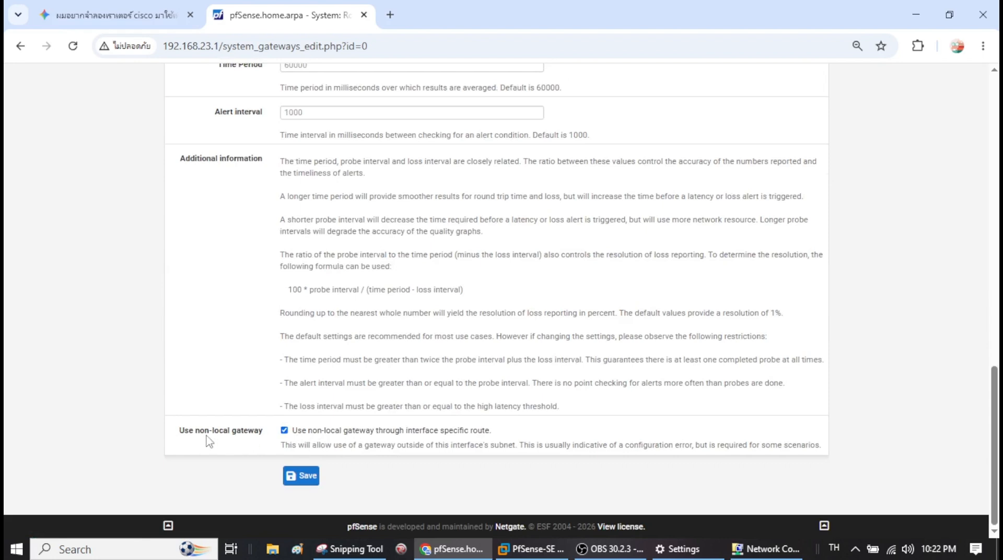
{"action": "left_click", "coordinate": [305, 486]}
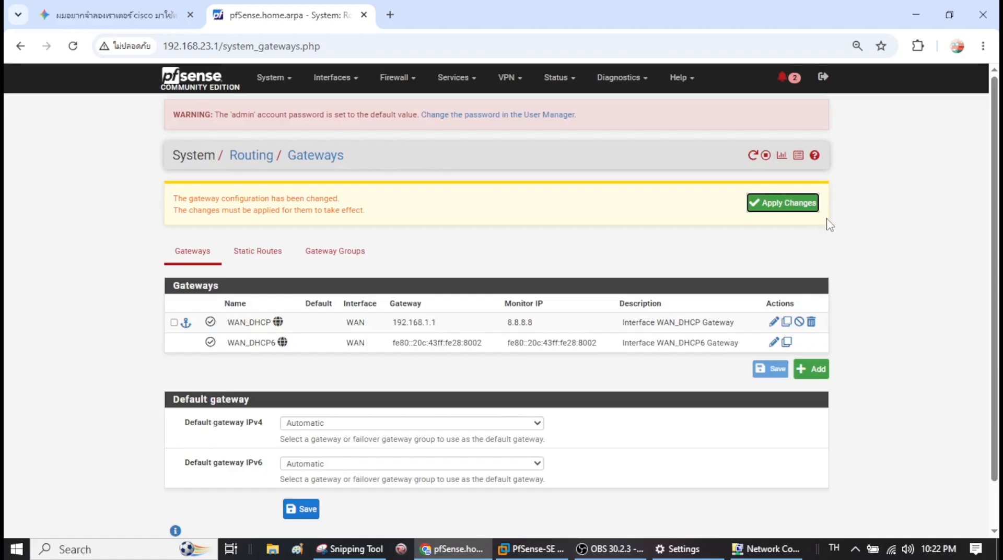
- Apply the gateway change and verify WAN_DHCP and WAN_DHCP6 show Online in Status > Gateways
{"action": "left_click", "coordinate": [787, 205]}
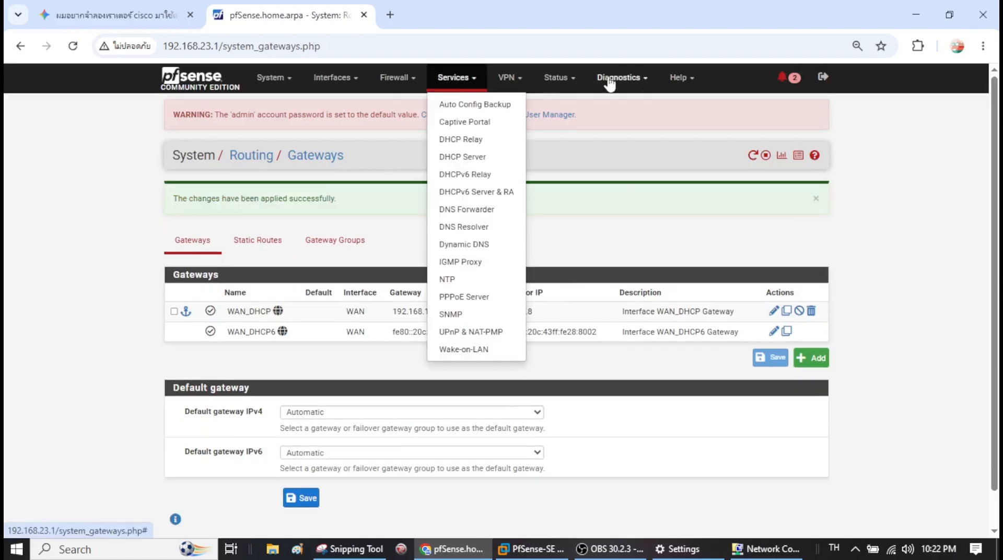
{"action": "mouse_move", "coordinate": [555, 78]}
{"action": "left_click", "coordinate": [582, 231]}
{"action": "triple_click", "coordinate": [476, 293]}
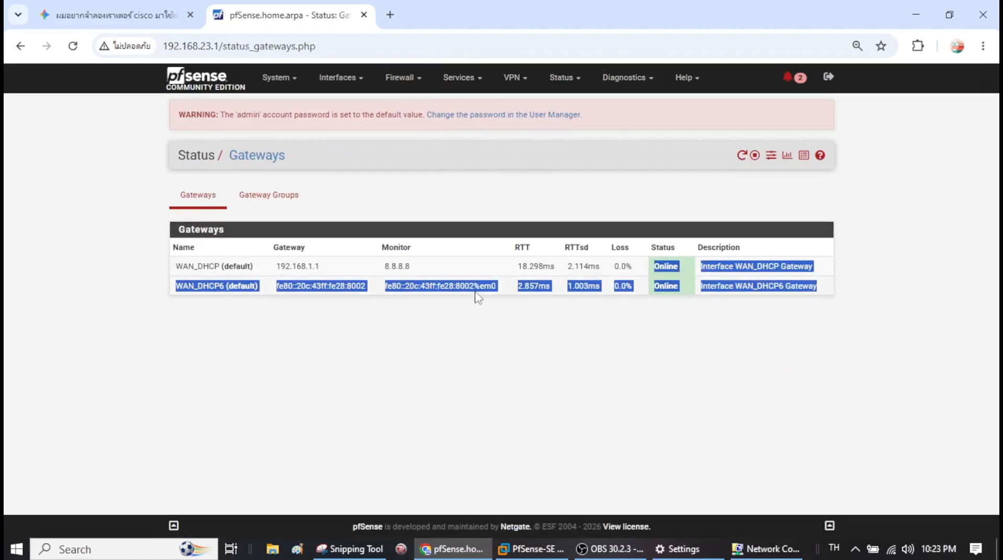
{"action": "left_click", "coordinate": [269, 197]}
{"action": "left_click", "coordinate": [198, 205]}
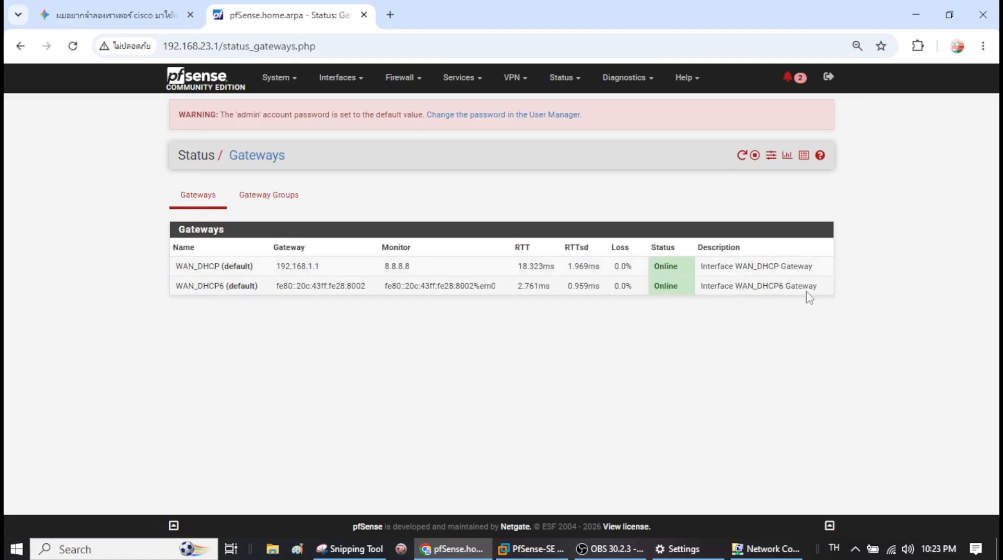
{"action": "left_click_drag", "start_coordinate": [808, 291], "coordinate": [173, 266]}
{"action": "left_click", "coordinate": [422, 370]}
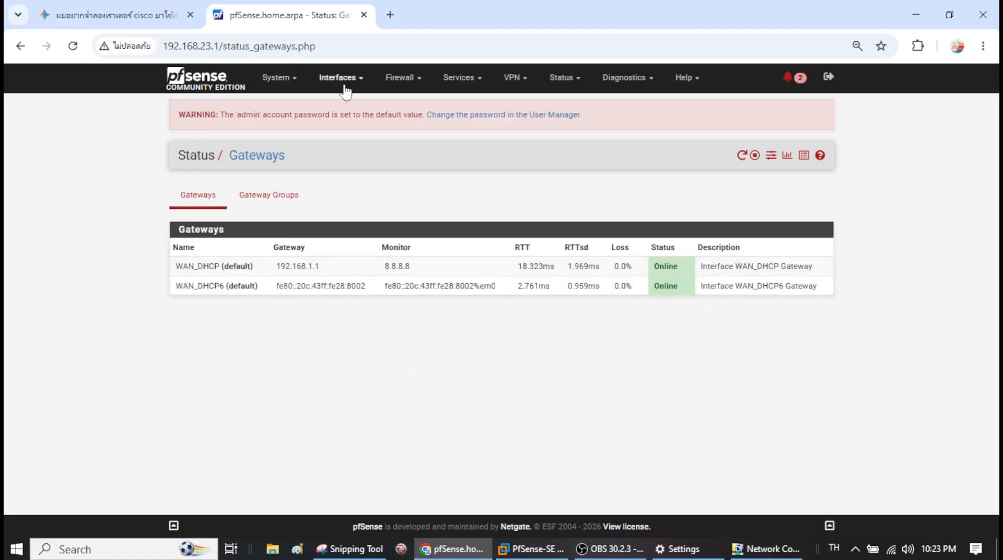
- Return to the Dashboard, then bring the pfSense VM console and OBS Studio to the front
{"action": "left_click", "coordinate": [215, 78]}
{"action": "scroll", "coordinate": [512, 370], "scroll_direction": "down", "scroll_amount": 5}
{"action": "scroll", "coordinate": [514, 370], "scroll_direction": "up", "scroll_amount": 5}
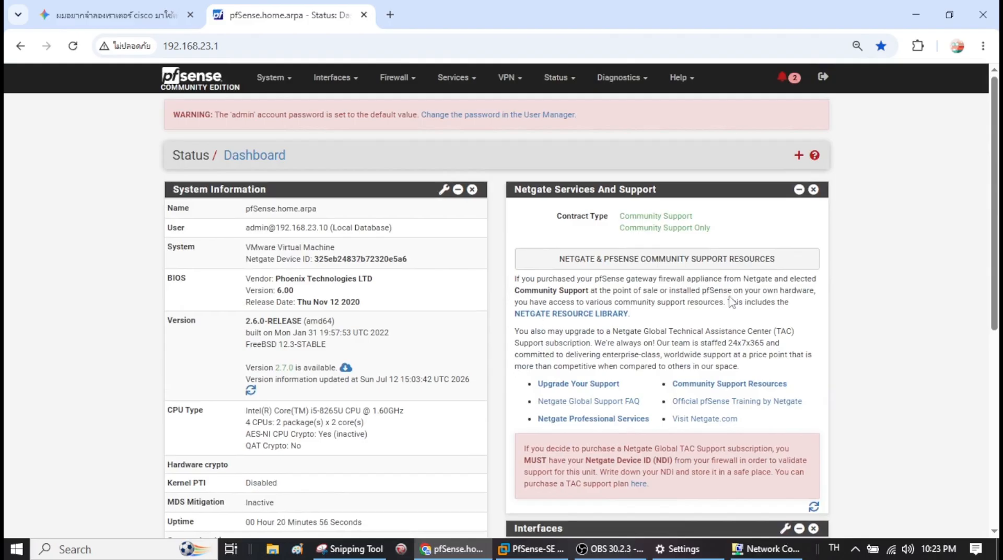
{"action": "left_click", "coordinate": [271, 87]}
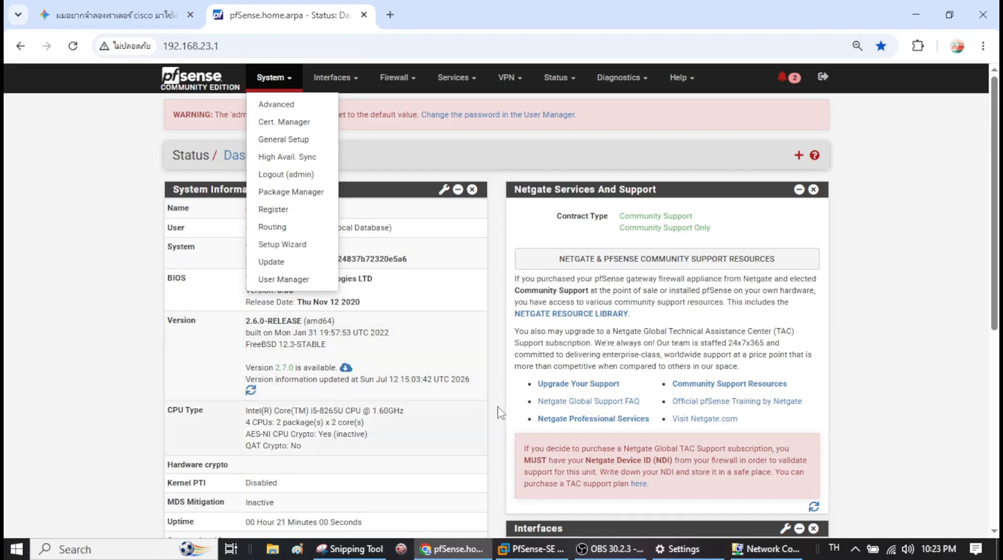
{"action": "left_click", "coordinate": [881, 313]}
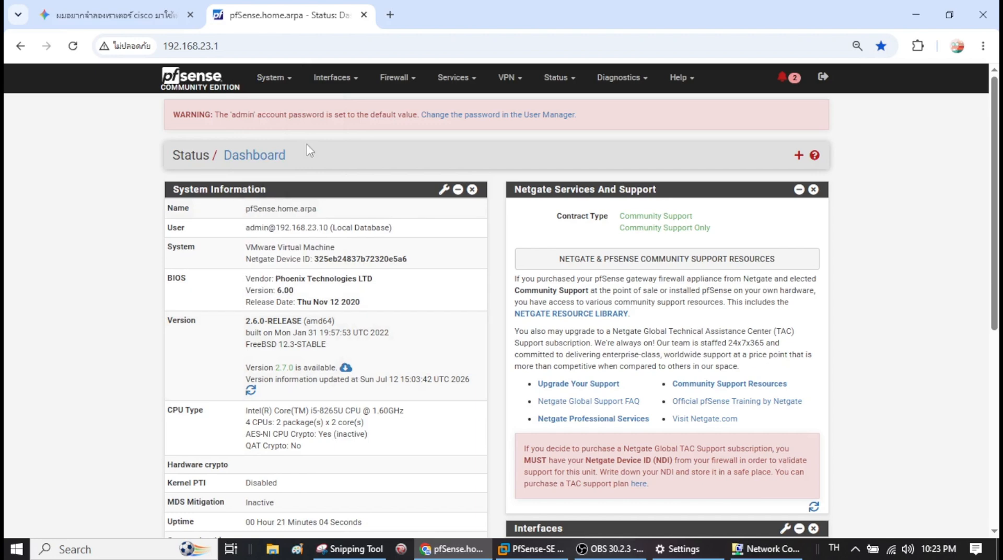
{"action": "left_click", "coordinate": [532, 548]}
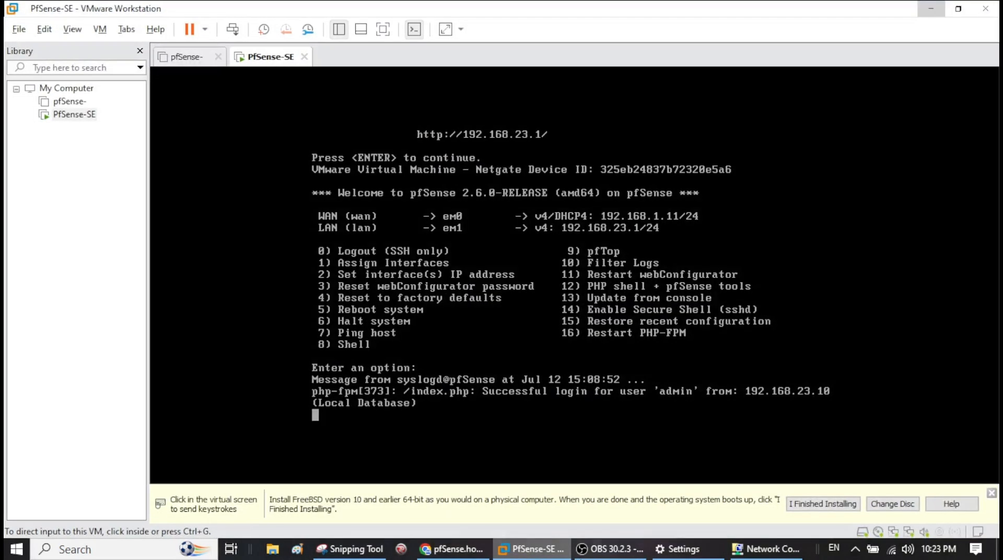
{"action": "left_click", "coordinate": [626, 557]}
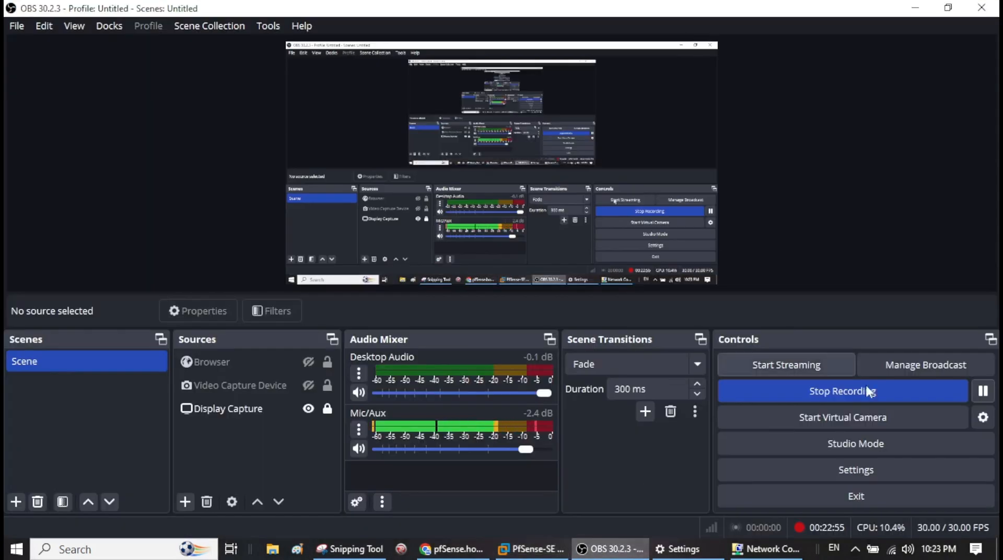